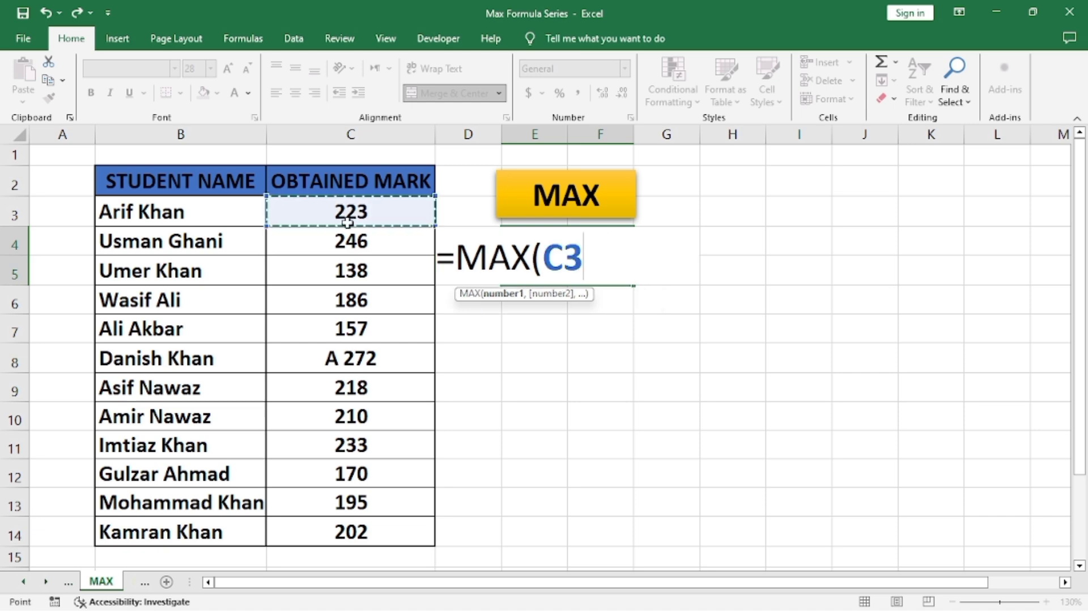
Complete the MAX formula in the merged result cell E4 with the obtained marks range C3:C14.
{"action": "left_click", "coordinate": [351, 271]}
{"action": "left_click_drag", "start_coordinate": [344, 209], "coordinate": [351, 532]}
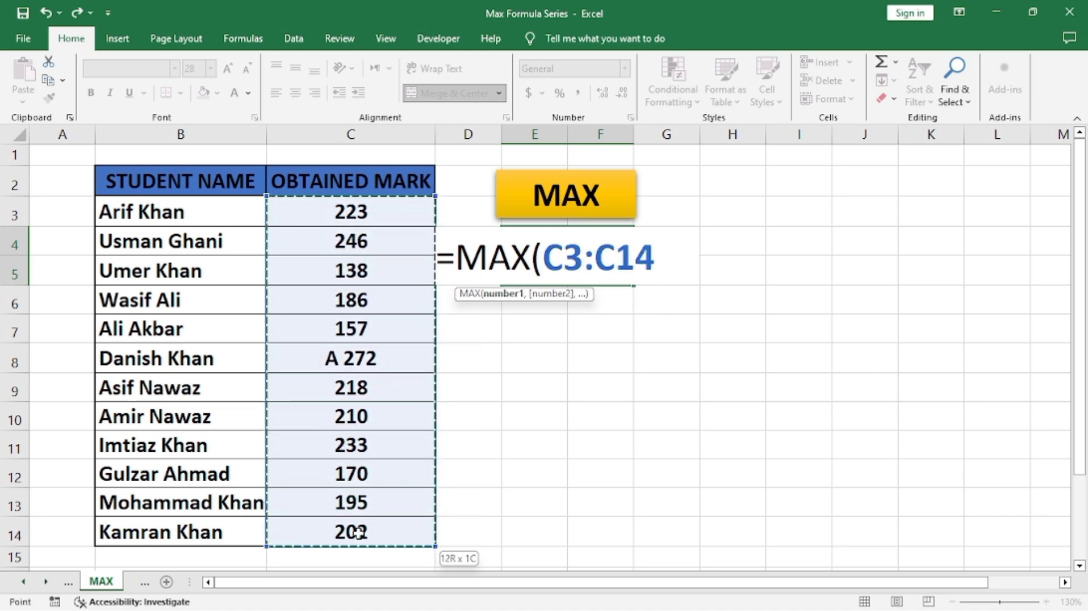
{"action": "type", "text": ")"}
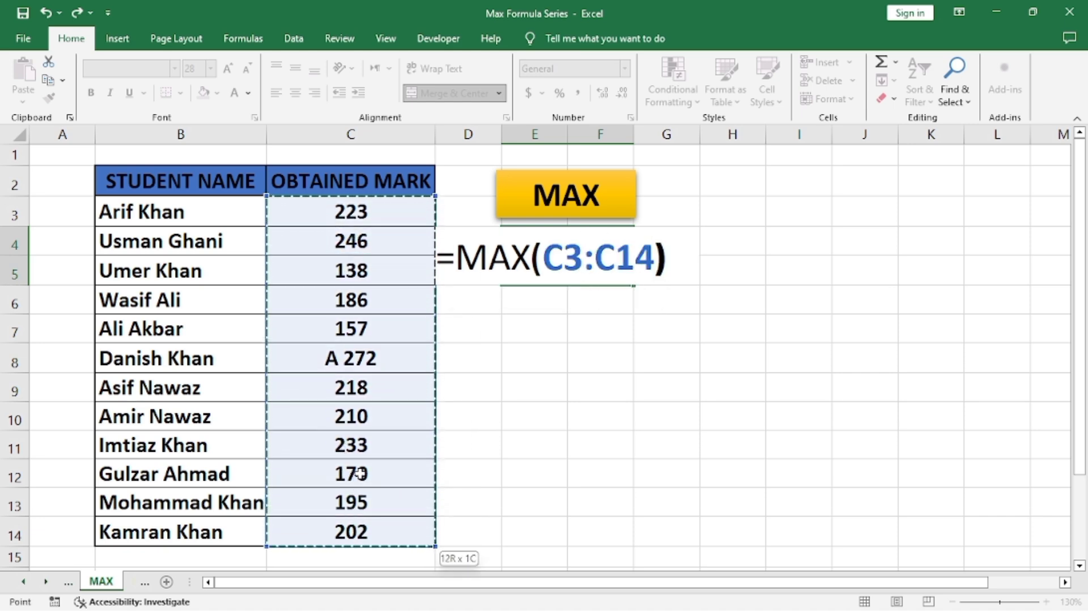
{"action": "key", "text": "Return"}
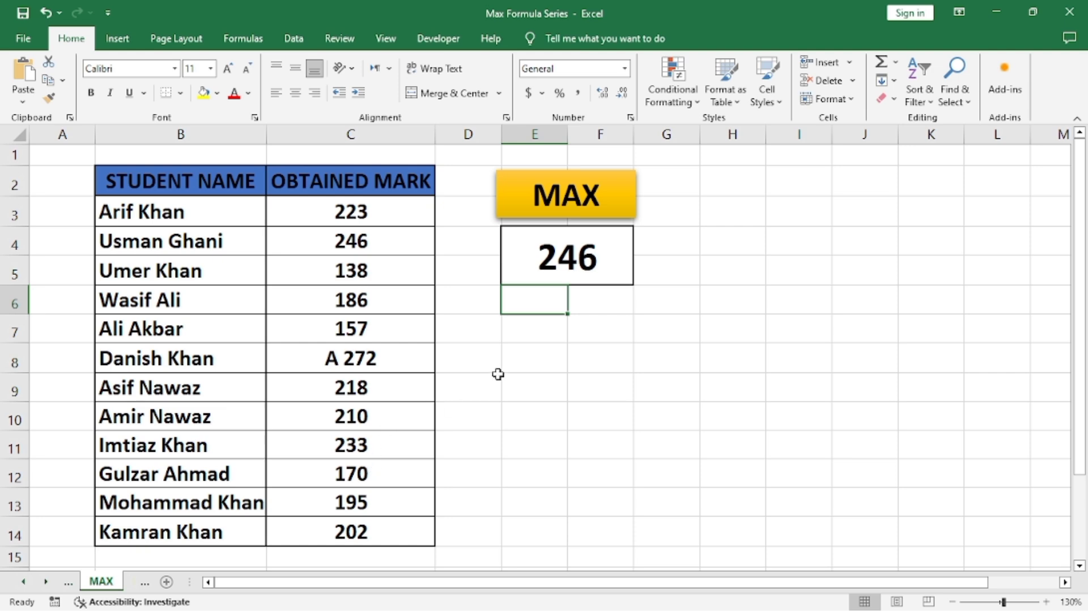
{"action": "left_click", "coordinate": [596, 251]}
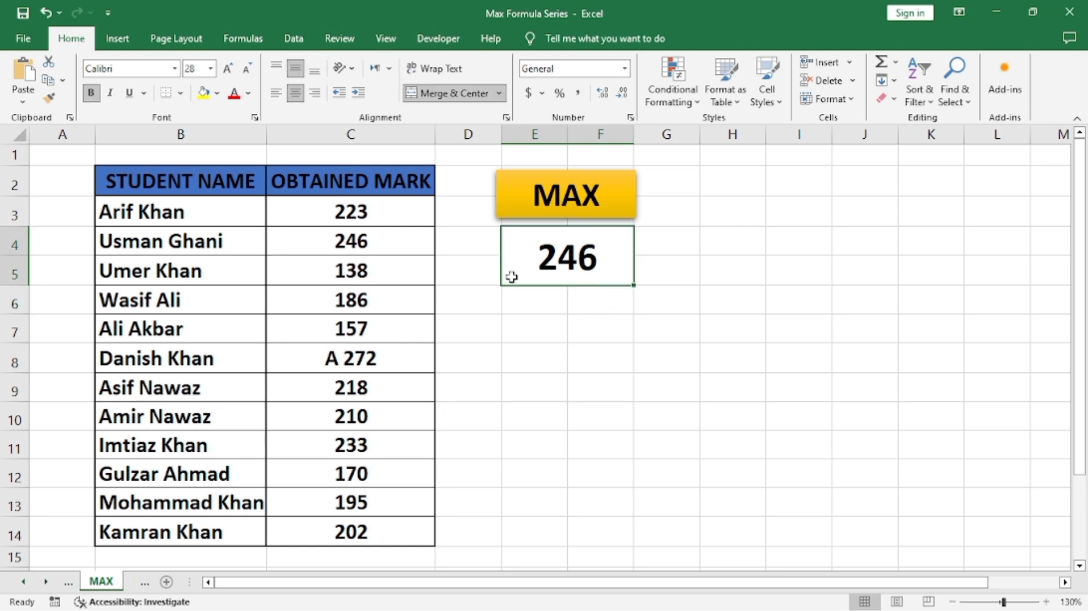
Remove the letter A and the space from the mark in cell C8, leaving only the number 272.
{"action": "left_click", "coordinate": [346, 366]}
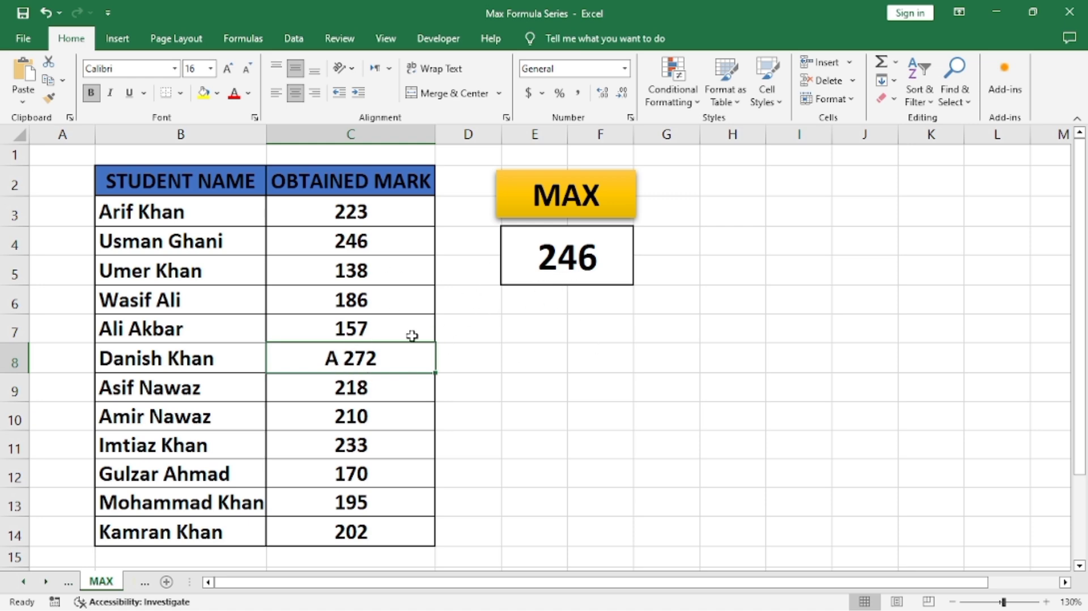
{"action": "double_click", "coordinate": [358, 362]}
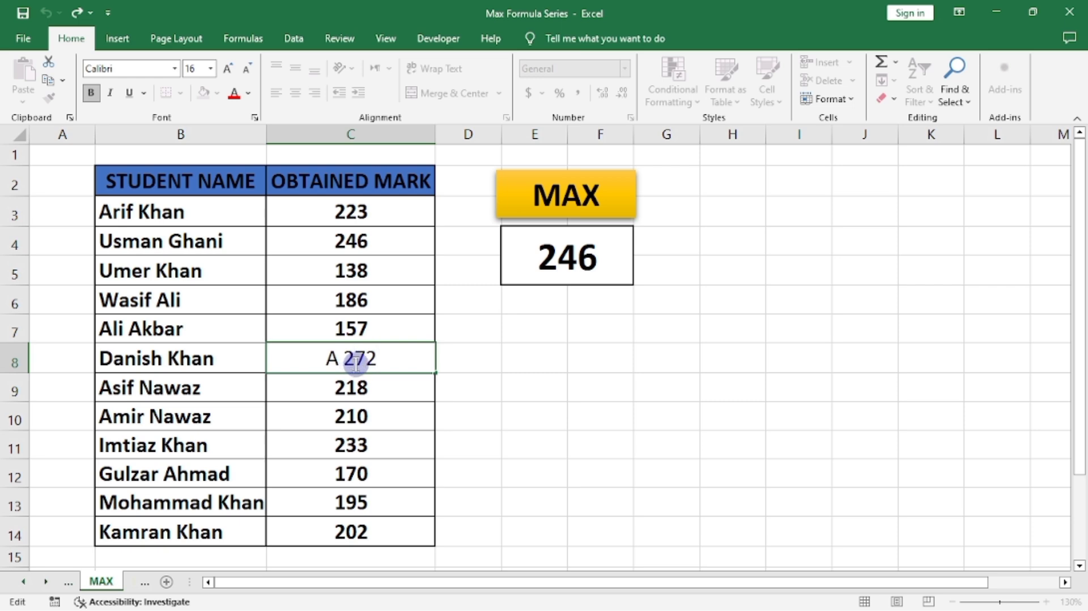
{"action": "key", "text": "Left"}
{"action": "key", "text": "Left"}
{"action": "key", "text": "BackSpace"}
{"action": "key", "text": "BackSpace"}
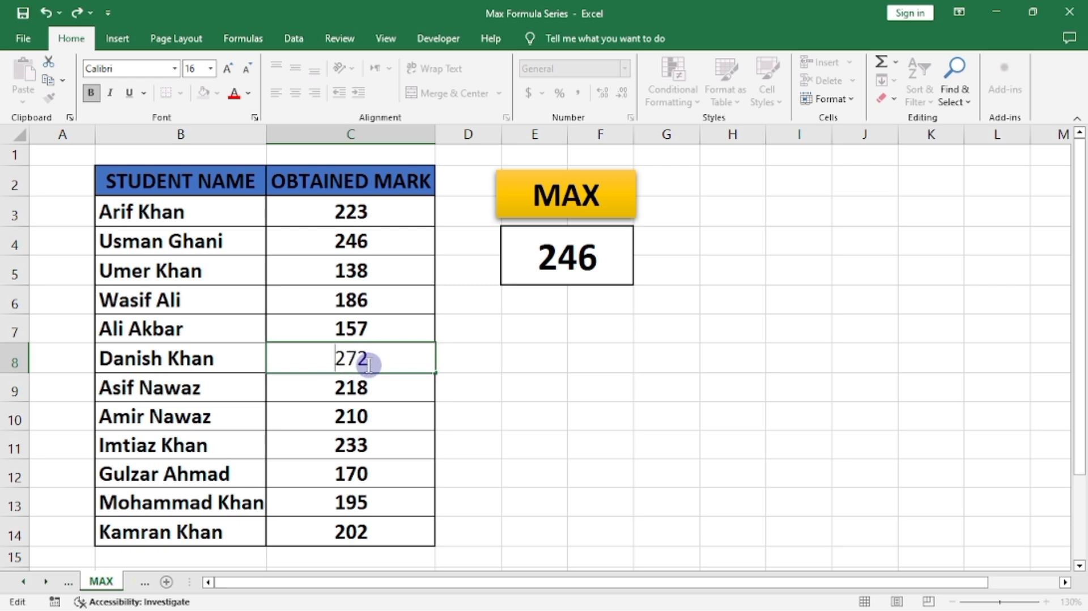
{"action": "key", "text": "Return"}
{"action": "left_click", "coordinate": [607, 263]}
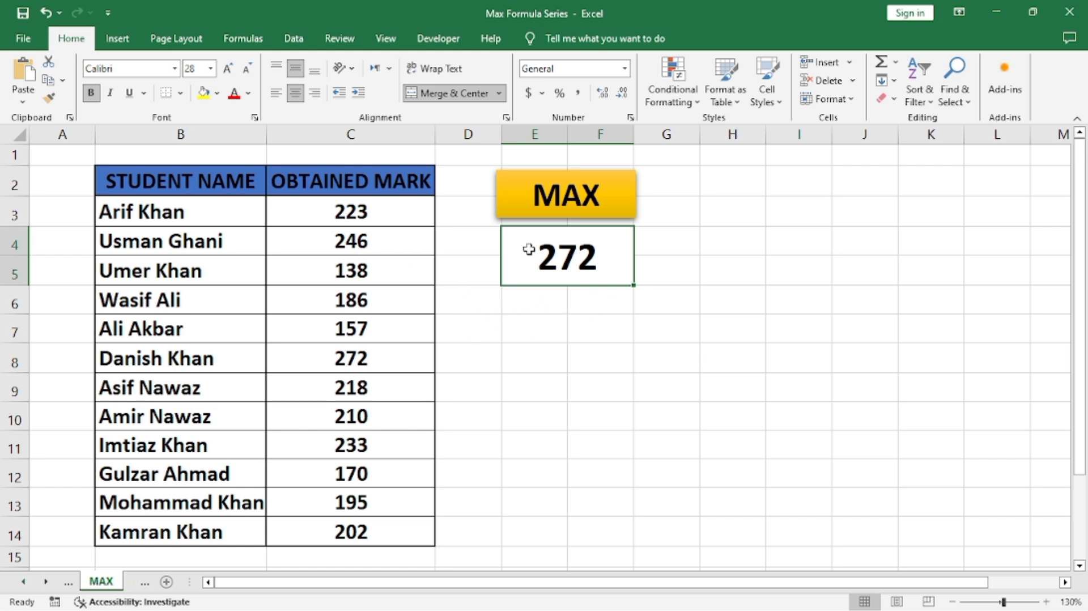
Enter =LARGE(C3:C14,3) in cell E7 to get the third-largest obtained mark.
{"action": "left_click", "coordinate": [547, 338]}
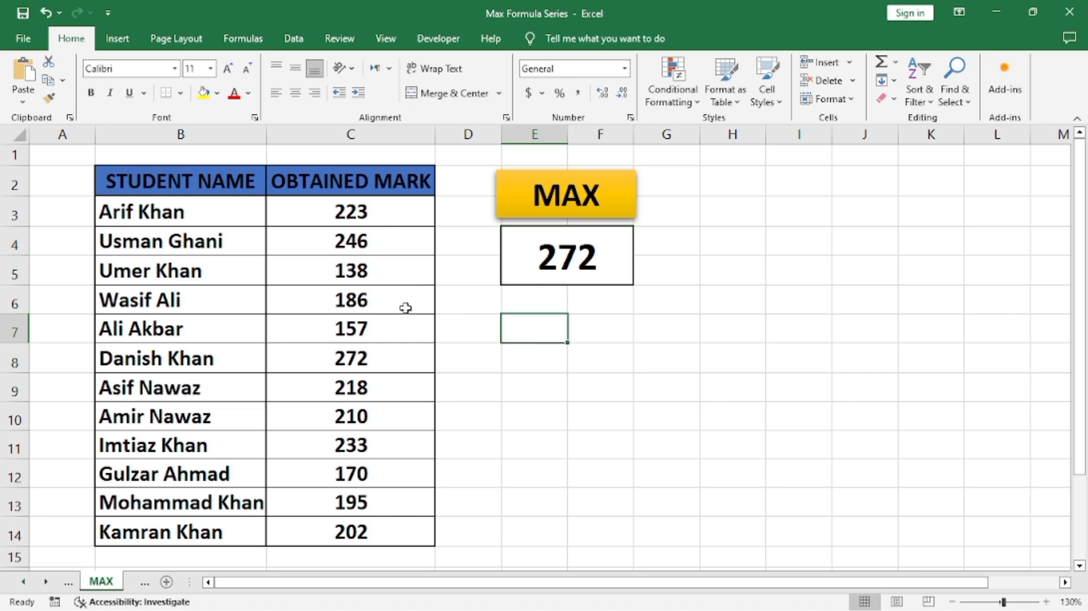
{"action": "double_click", "coordinate": [553, 330]}
{"action": "type", "text": "=la"}
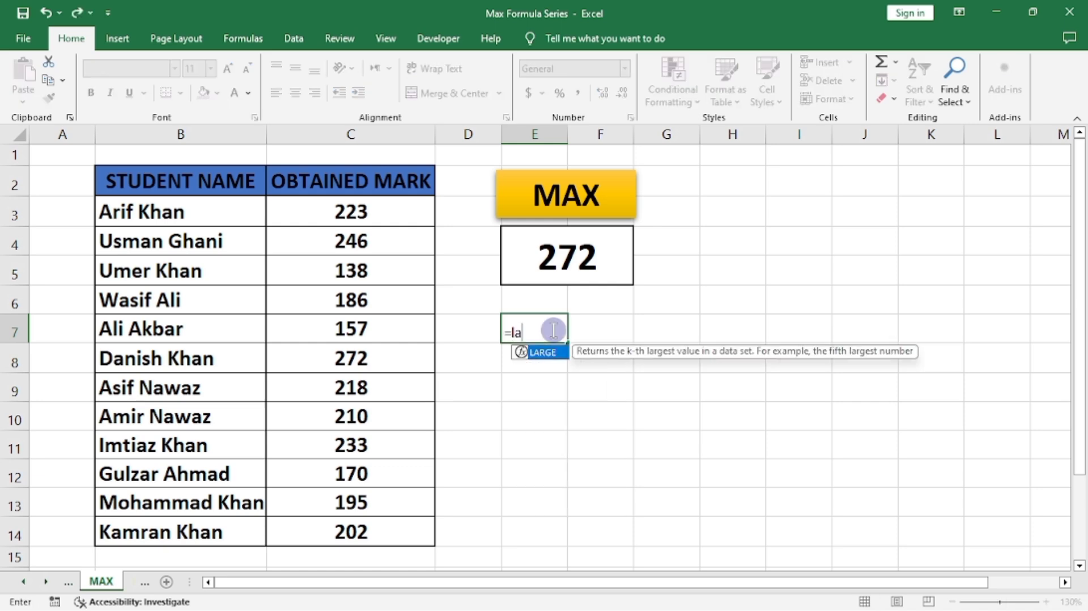
{"action": "type", "text": "rge"}
{"action": "key", "text": "Tab"}
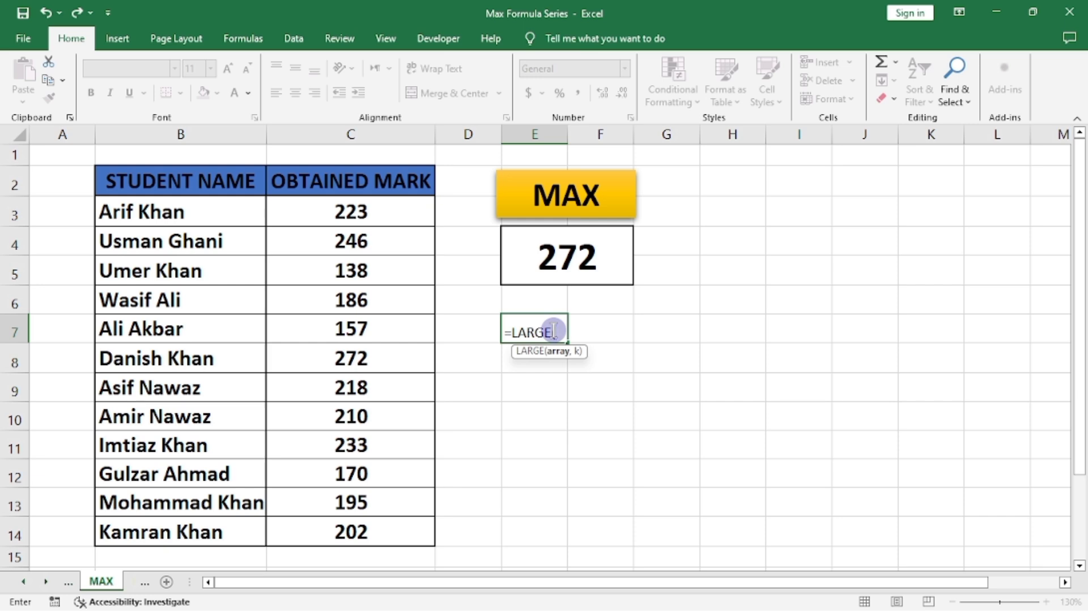
{"action": "left_click", "coordinate": [563, 358]}
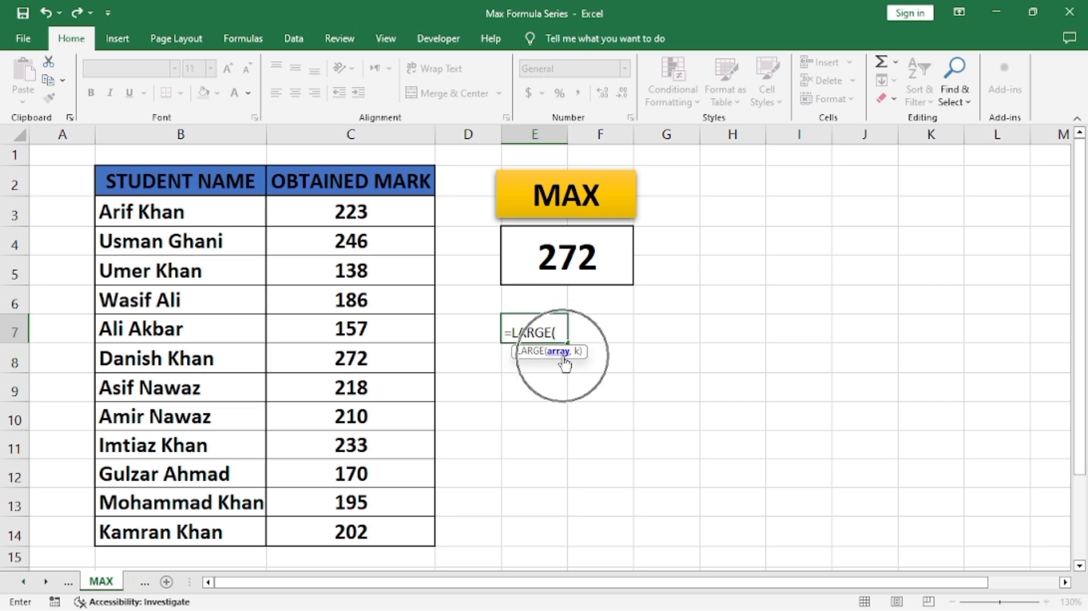
{"action": "left_click_drag", "start_coordinate": [371, 219], "coordinate": [381, 521]}
{"action": "type", "text": ","}
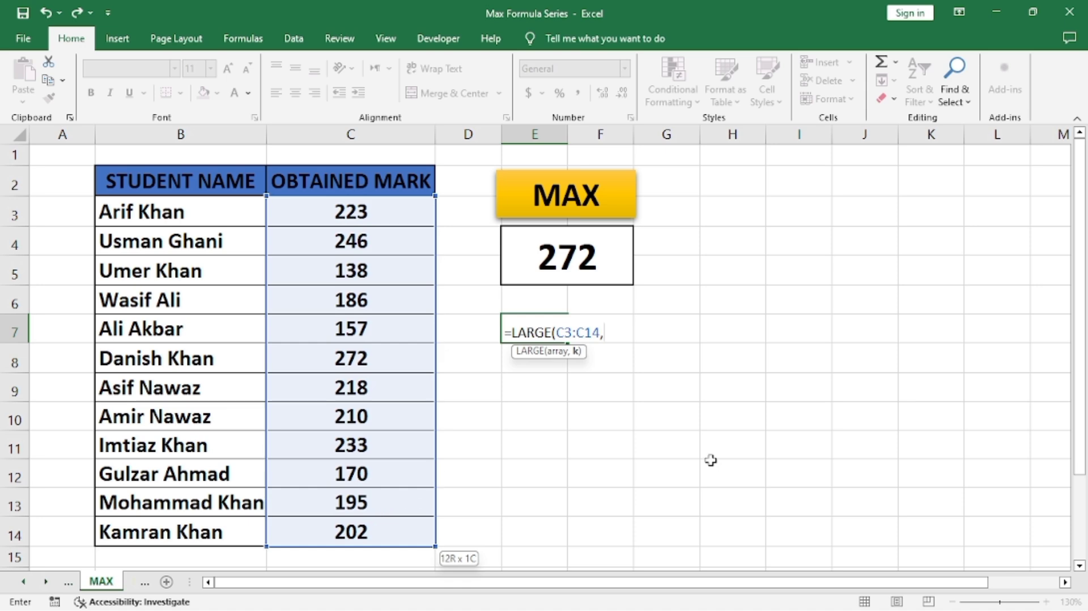
{"action": "type", "text": "3"}
{"action": "left_click", "coordinate": [587, 328]}
{"action": "type", "text": ")"}
{"action": "key", "text": "Return"}
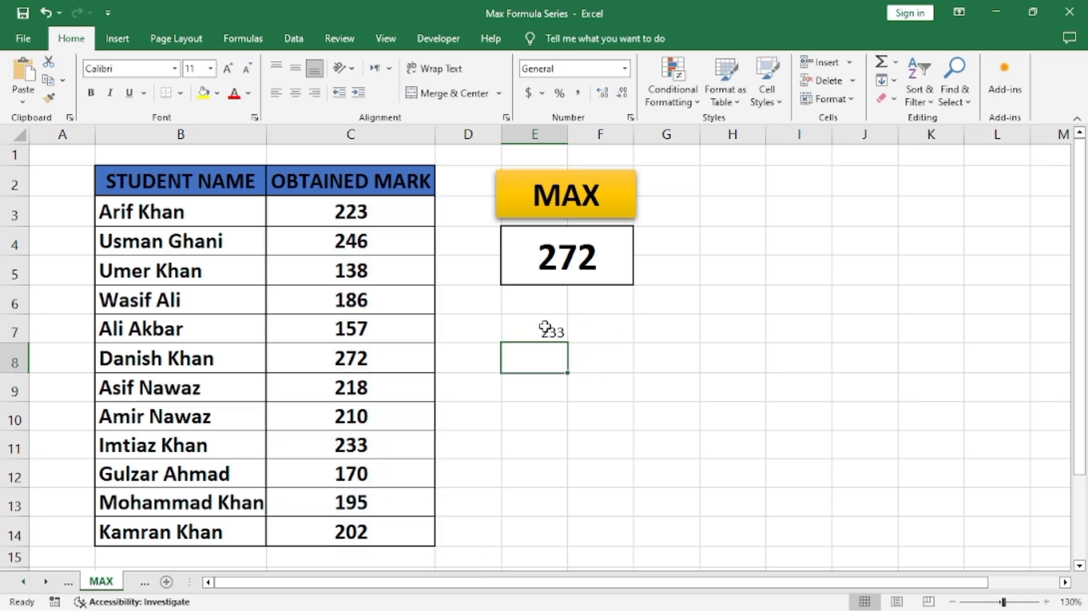
Highlight the LARGE result in cell E7 with the yellow fill colour.
{"action": "left_click", "coordinate": [544, 328]}
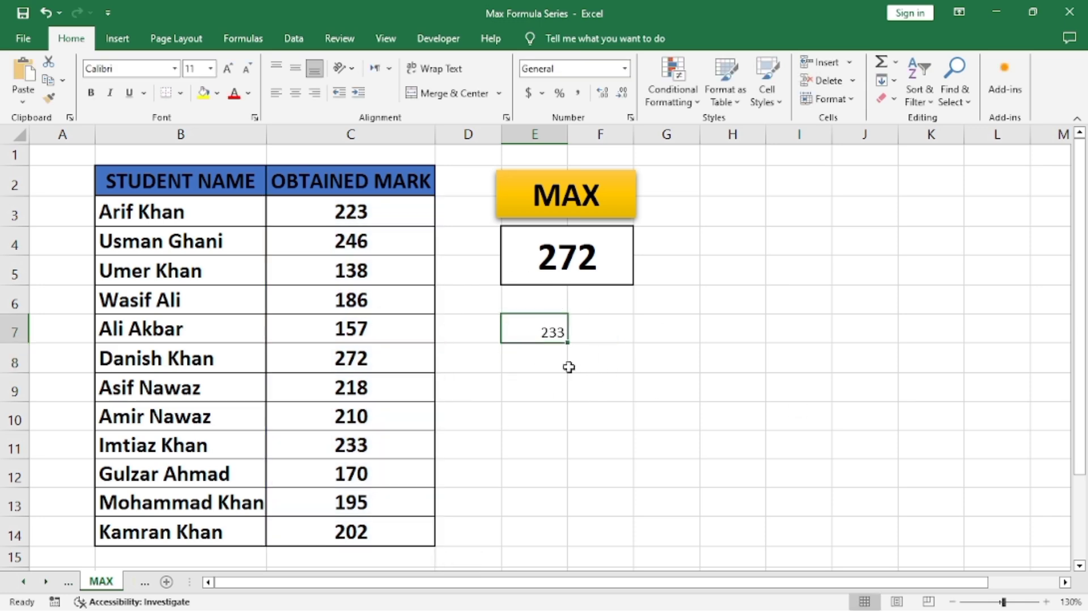
{"action": "left_click", "coordinate": [203, 93]}
{"action": "left_click", "coordinate": [669, 479]}
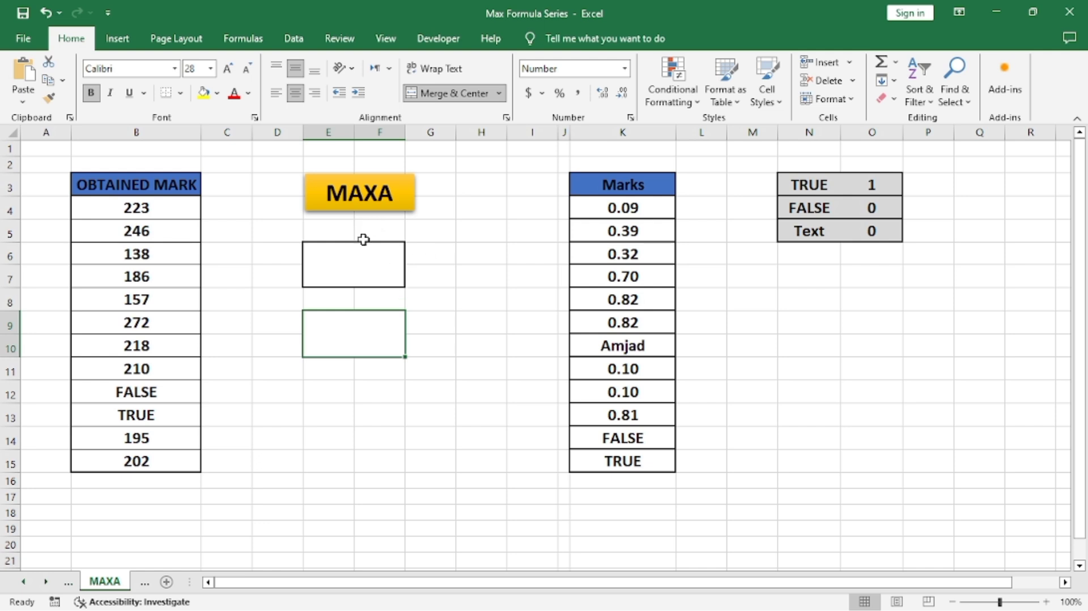
On the MAXA sheet, examine the two empty result cells and the values assigned to TRUE, FALSE and Text in N3:O5.
{"action": "left_click", "coordinate": [380, 280]}
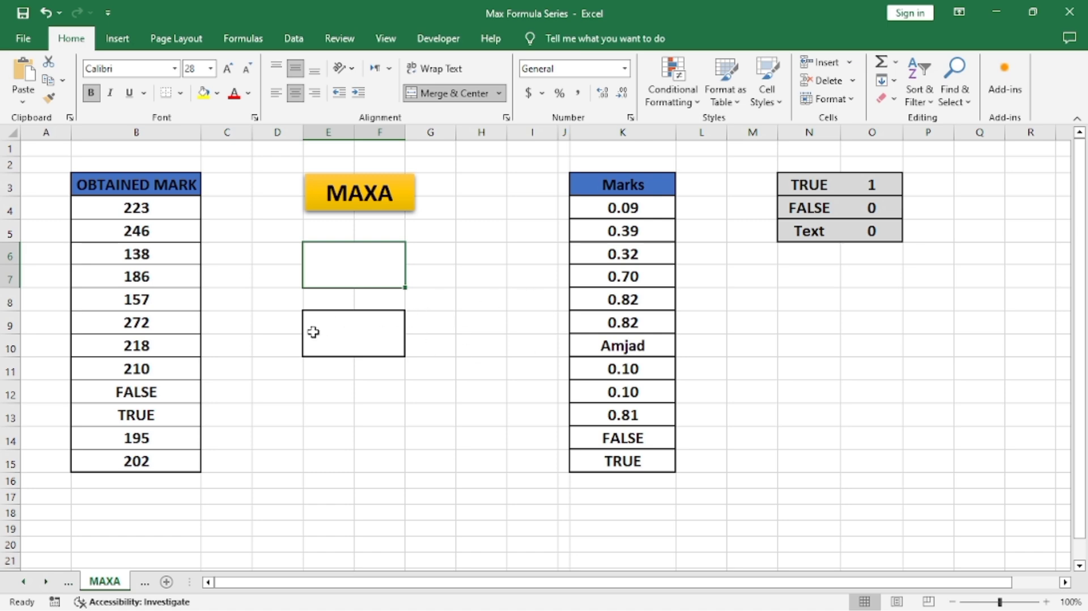
{"action": "left_click", "coordinate": [334, 349]}
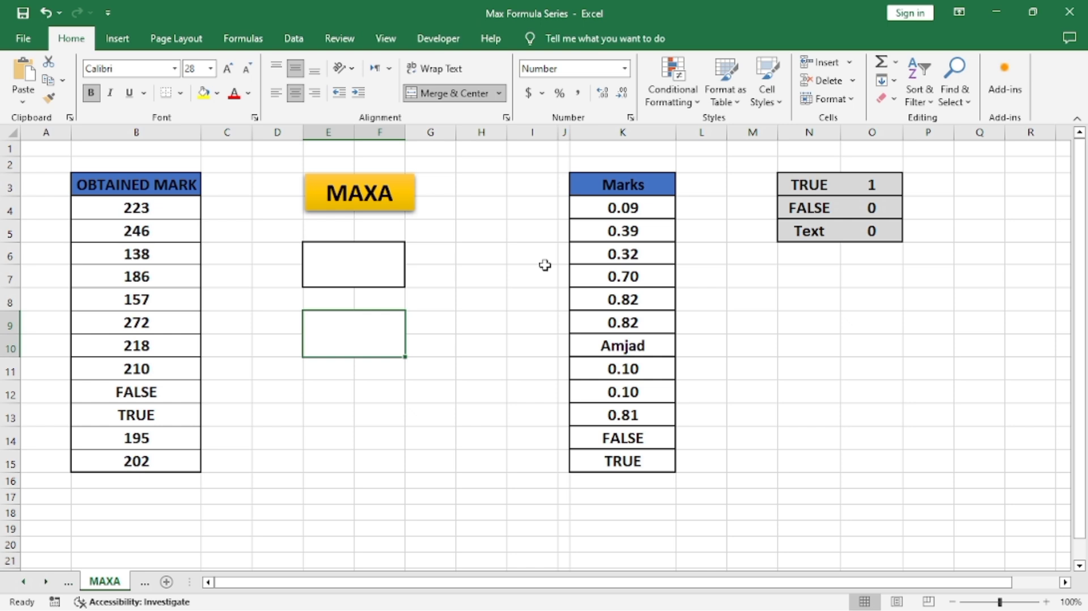
{"action": "left_click", "coordinate": [796, 187]}
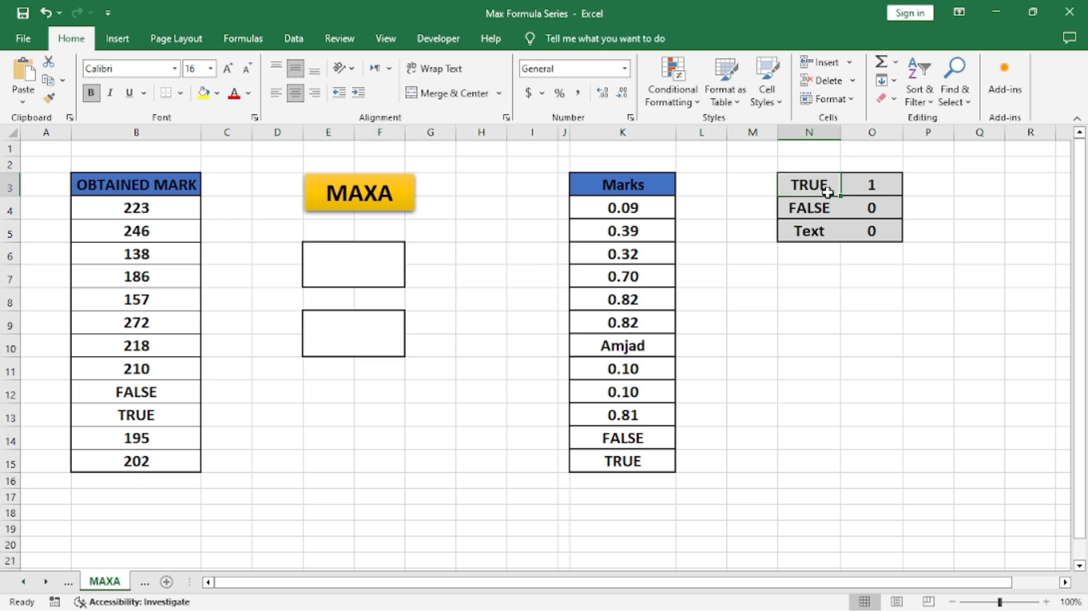
{"action": "left_click", "coordinate": [877, 186]}
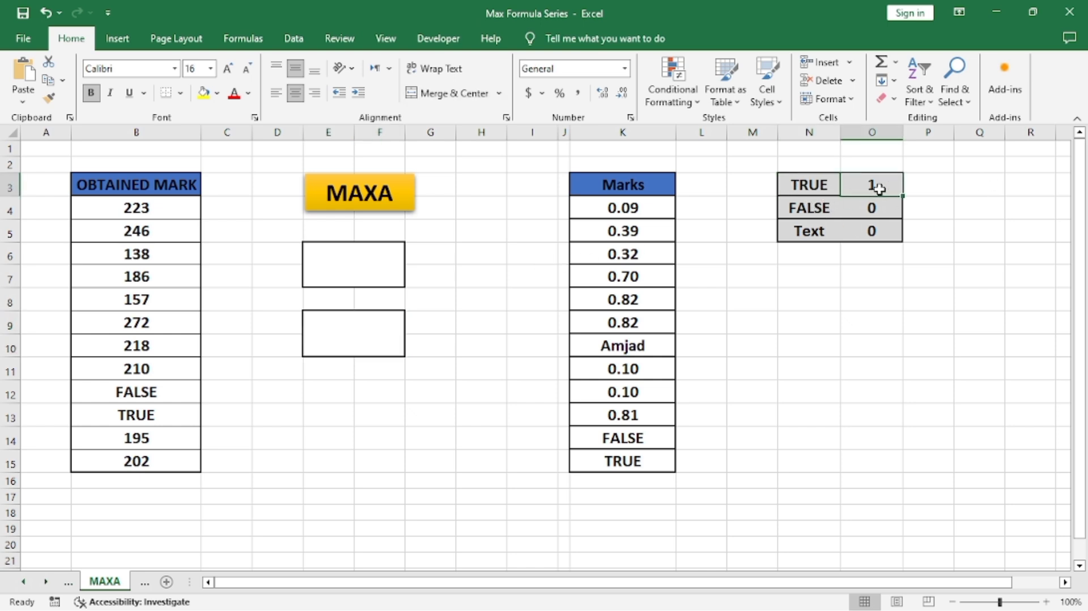
{"action": "left_click", "coordinate": [810, 209]}
{"action": "left_click", "coordinate": [877, 208]}
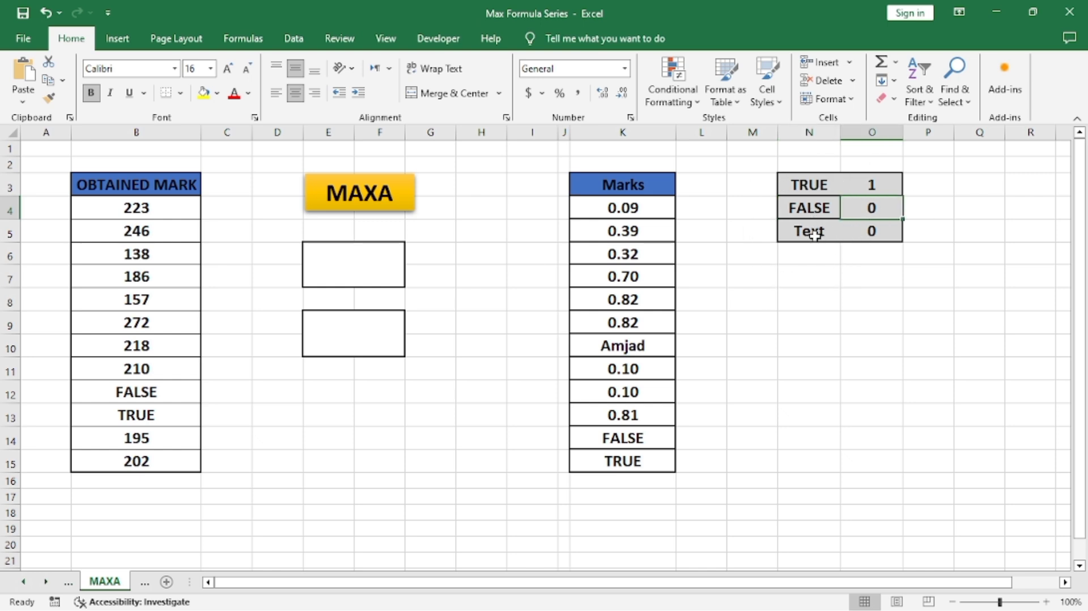
{"action": "left_click", "coordinate": [810, 233]}
{"action": "left_click", "coordinate": [889, 233]}
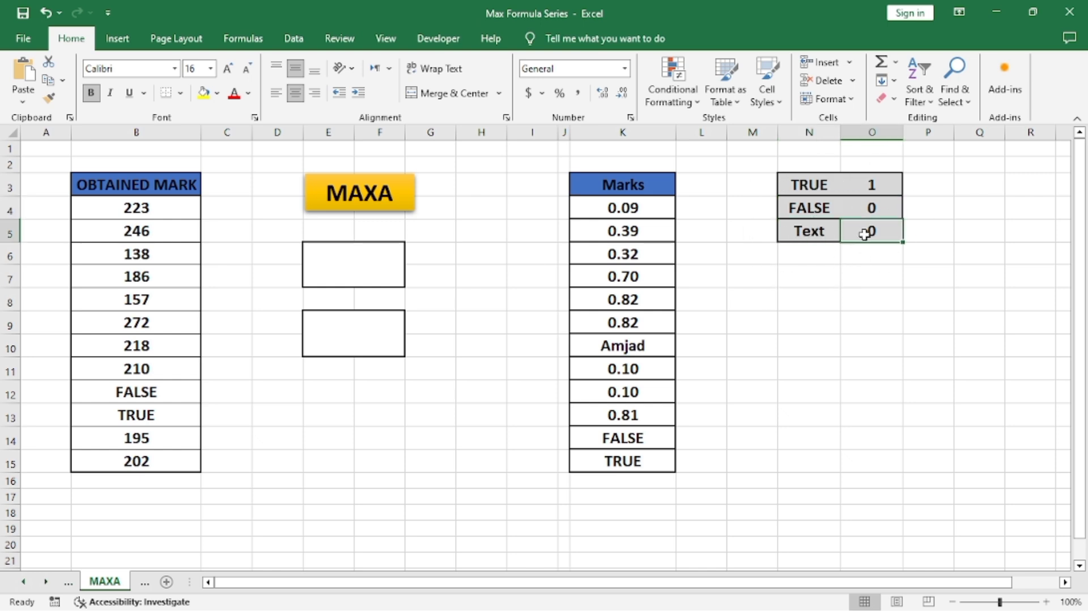
Enter =MAXA(B4:B15) in the merged cell E6 to find the largest obtained mark.
{"action": "left_click", "coordinate": [355, 269]}
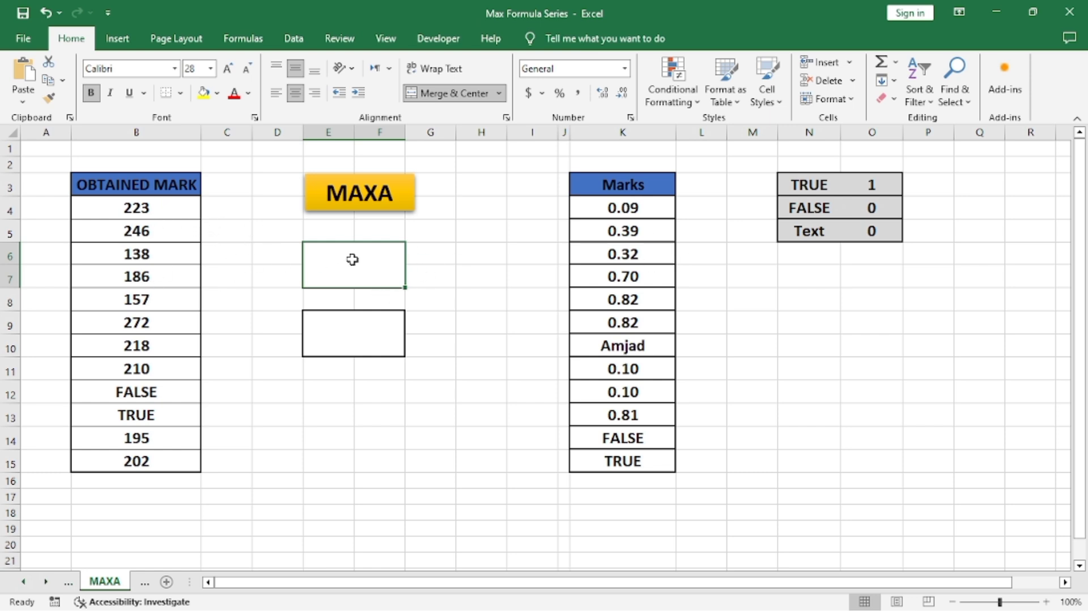
{"action": "type", "text": "=maxa"}
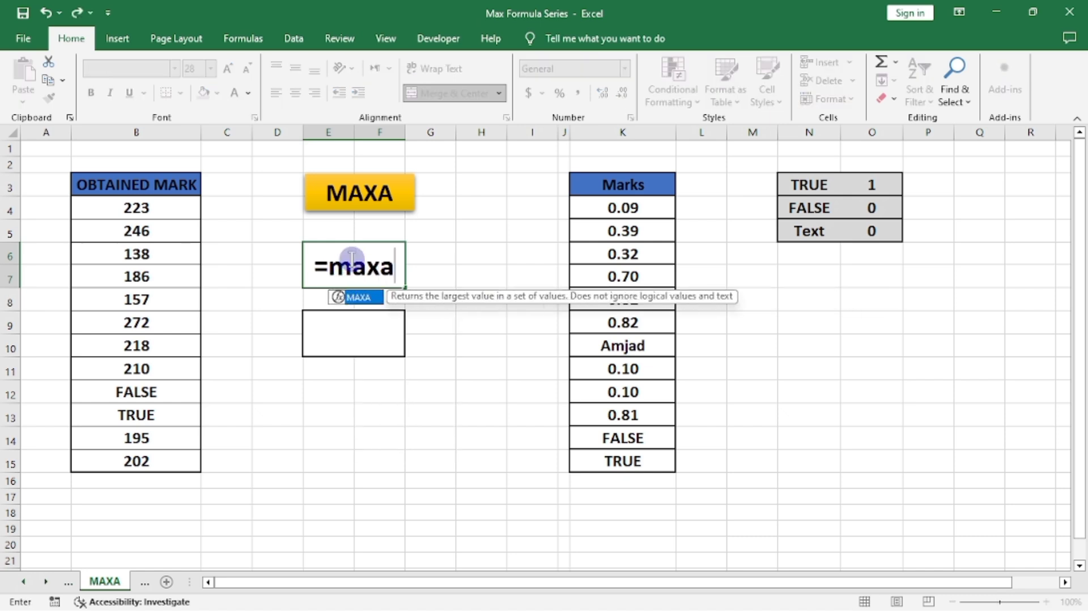
{"action": "key", "text": "Tab"}
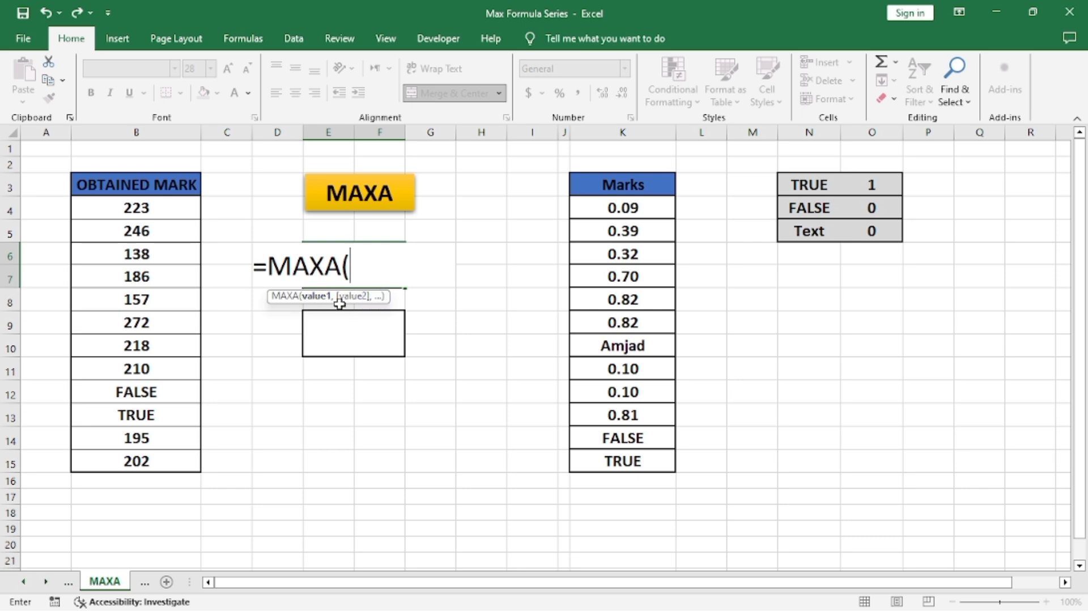
{"action": "left_click", "coordinate": [331, 295]}
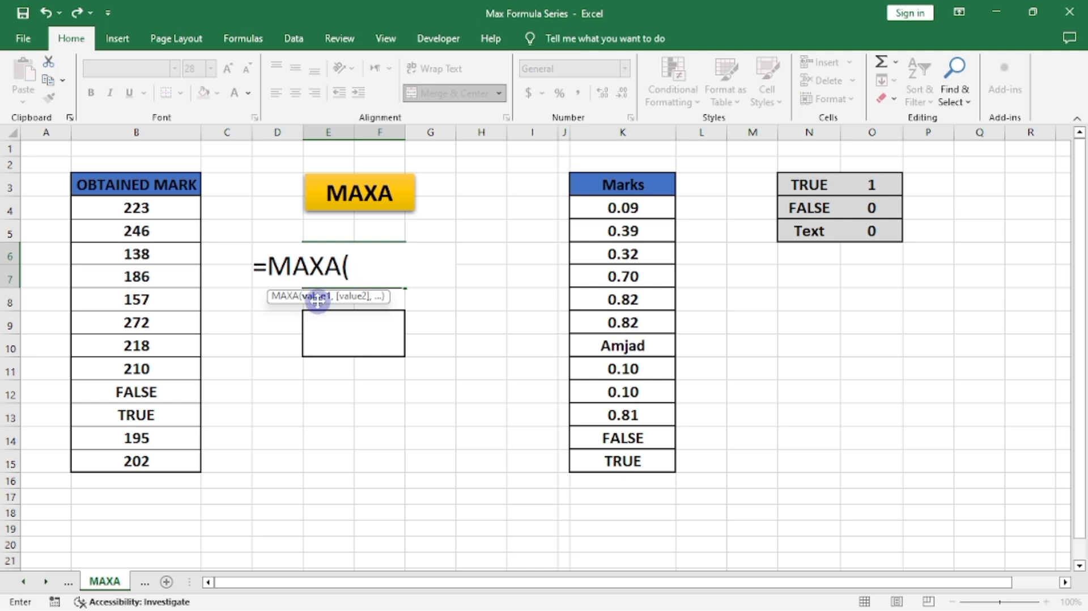
{"action": "left_click_drag", "start_coordinate": [161, 213], "coordinate": [156, 460]}
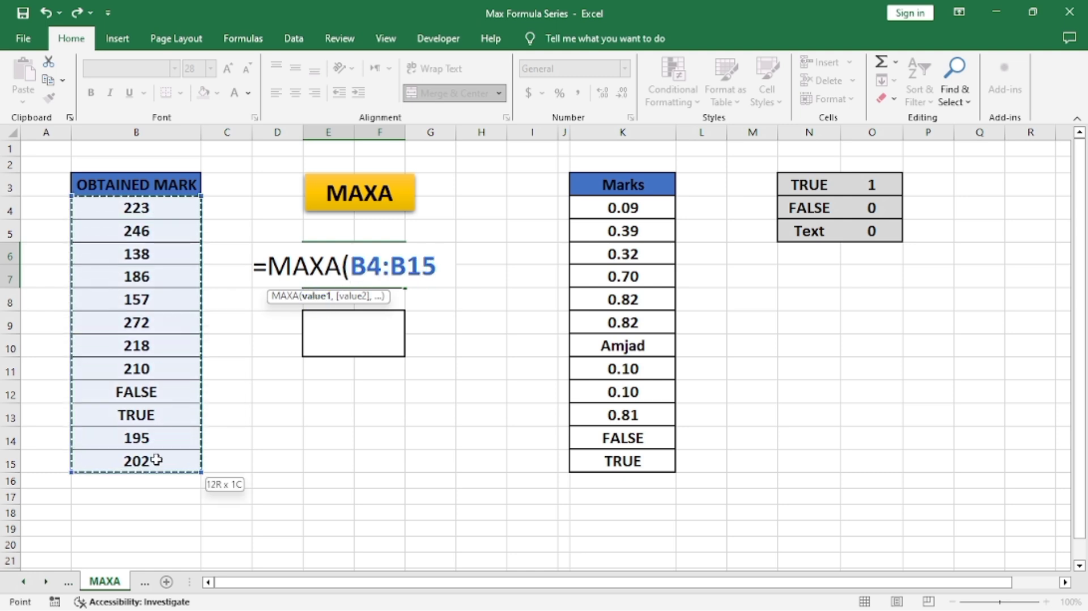
{"action": "type", "text": ")"}
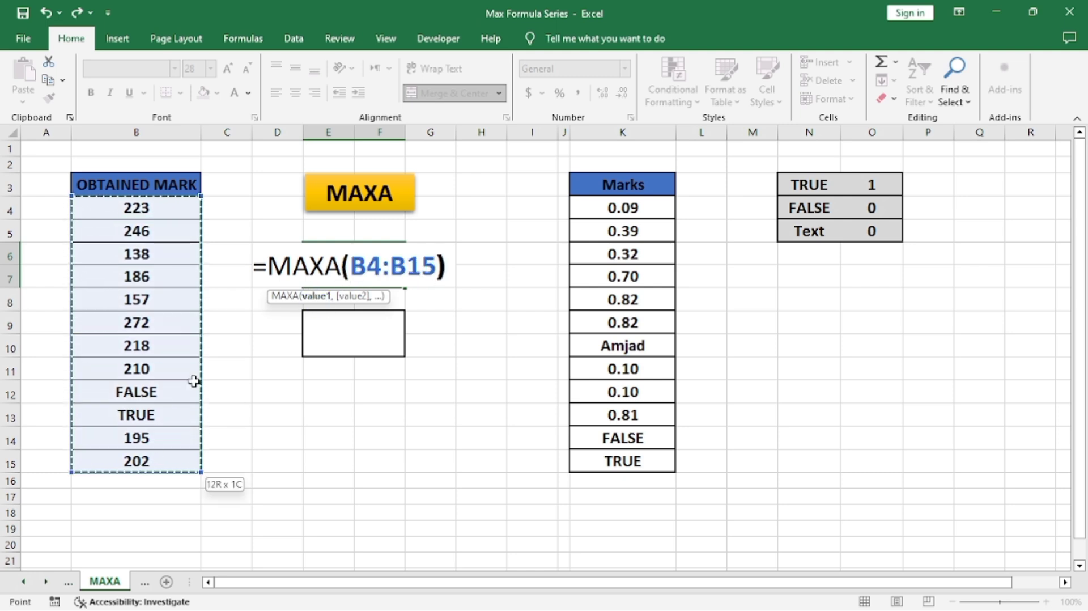
{"action": "key", "text": "Return"}
{"action": "left_click", "coordinate": [381, 262]}
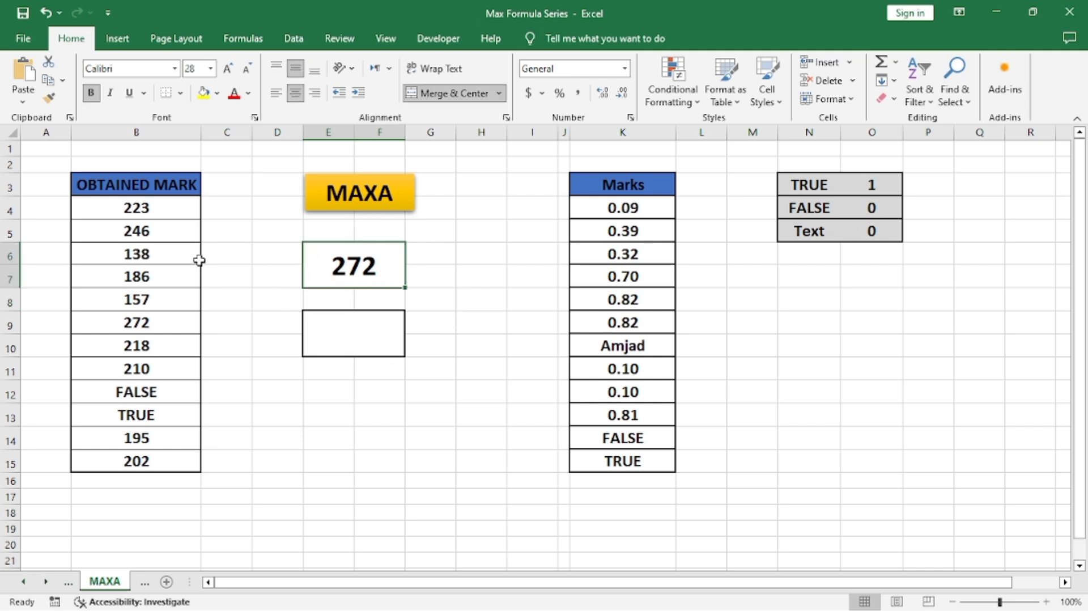
Examine the FALSE and TRUE entries in the Obtained Mark column and the decimal, text and logical entries in the Marks column.
{"action": "left_click", "coordinate": [145, 392]}
{"action": "left_click", "coordinate": [139, 416]}
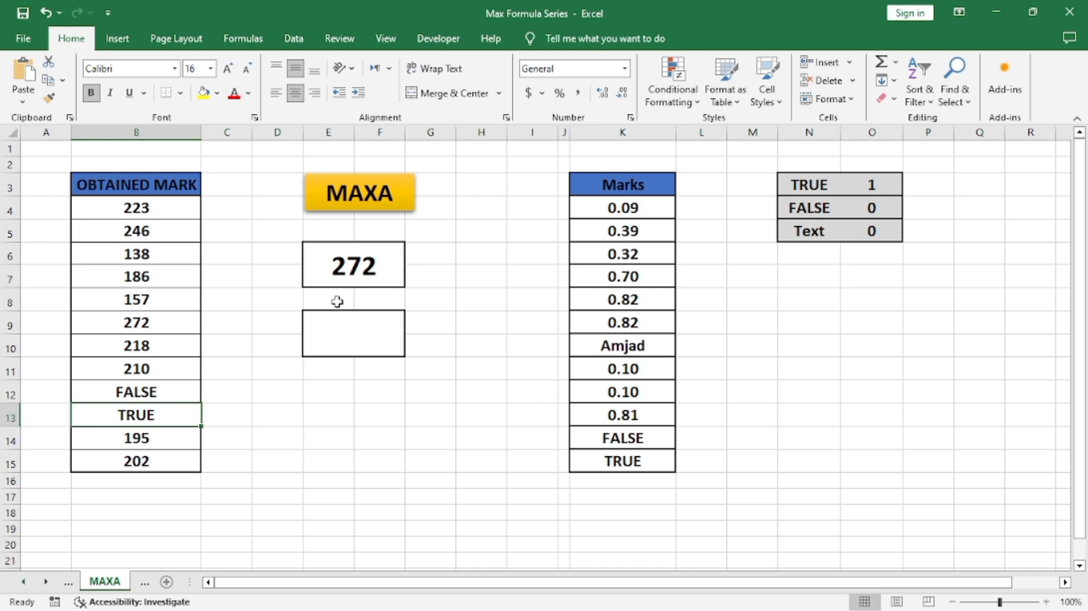
{"action": "left_click", "coordinate": [343, 265]}
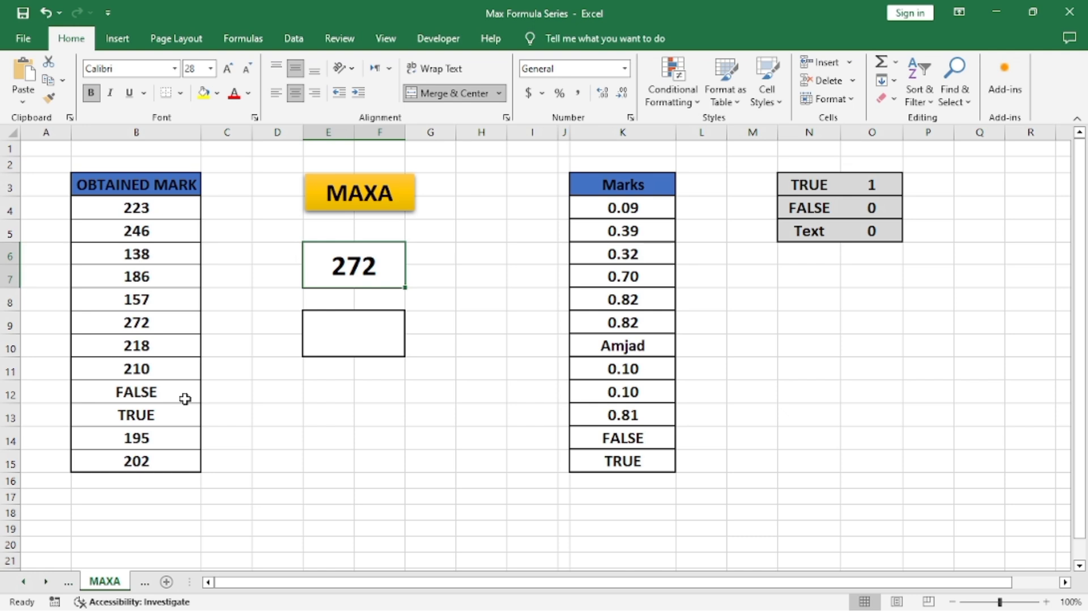
{"action": "left_click", "coordinate": [353, 338]}
{"action": "left_click_drag", "start_coordinate": [634, 205], "coordinate": [645, 426]}
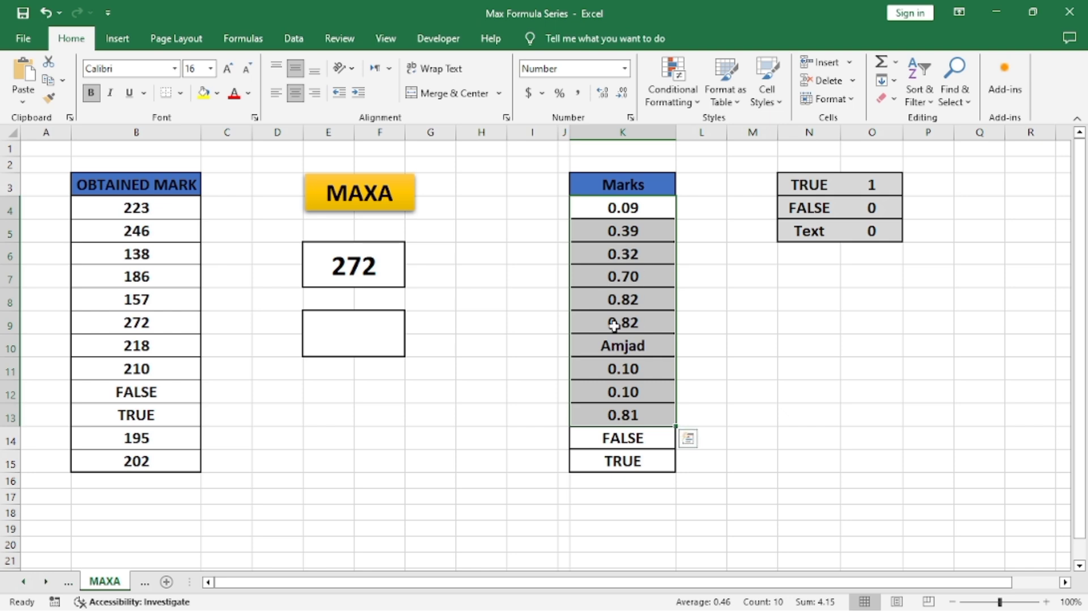
{"action": "left_click", "coordinate": [617, 279]}
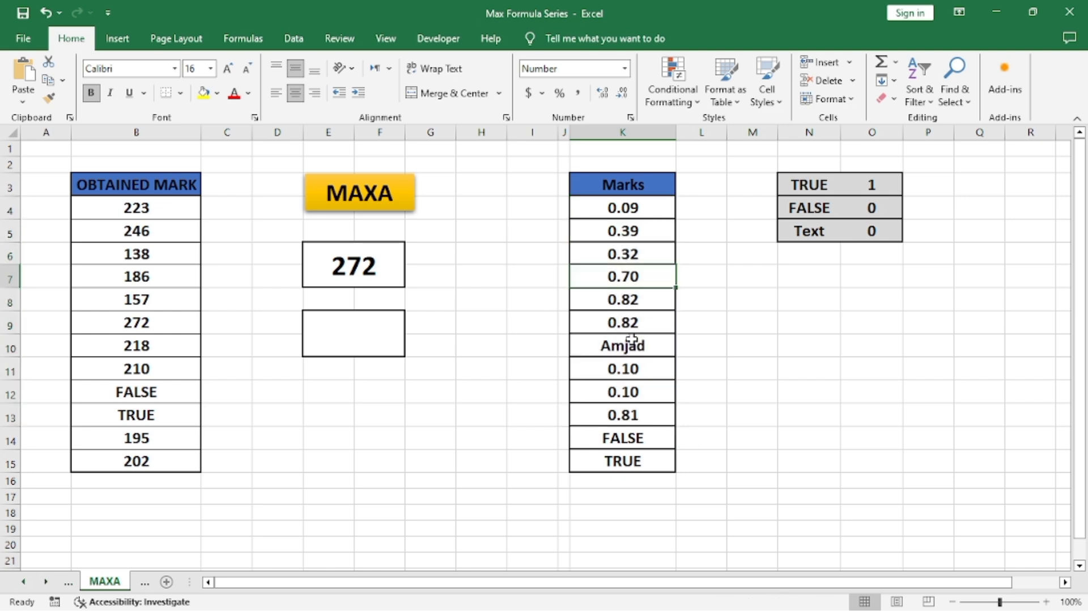
{"action": "left_click", "coordinate": [612, 440]}
{"action": "left_click", "coordinate": [618, 460]}
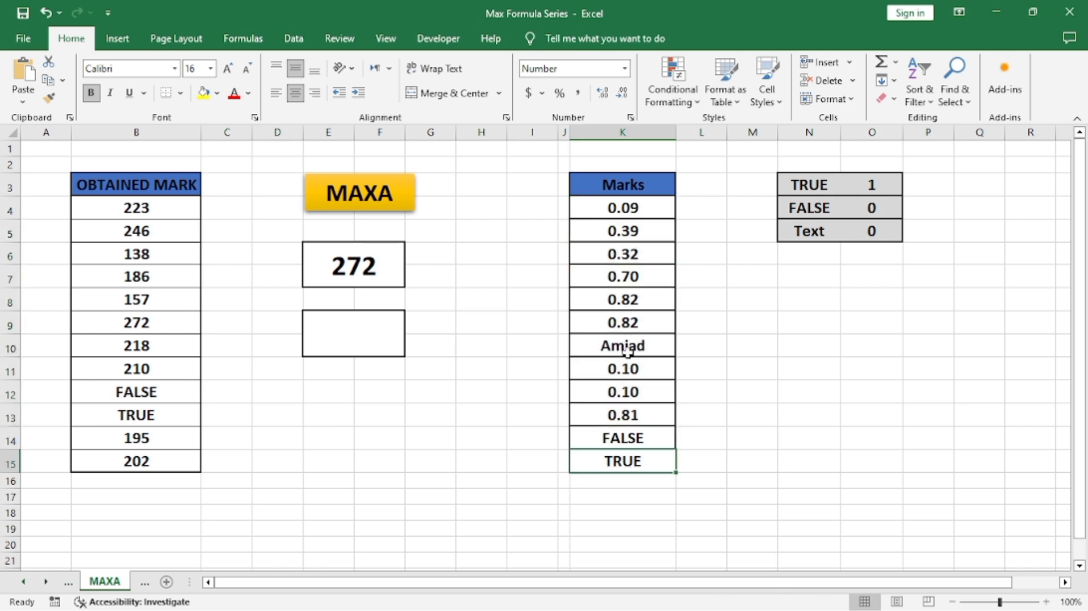
{"action": "left_click", "coordinate": [371, 320]}
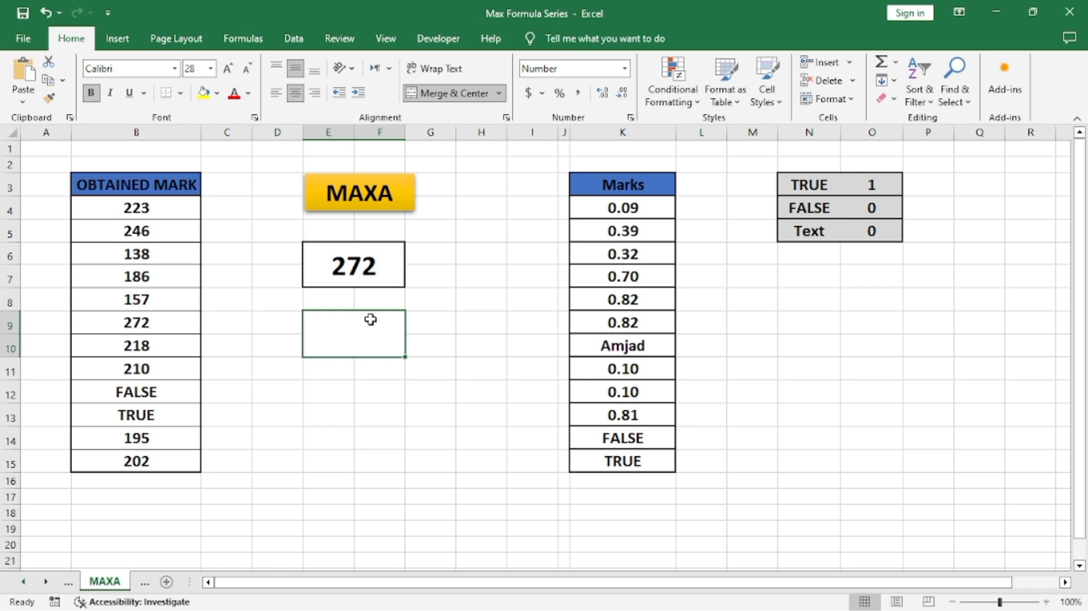
Enter =MAXA(K4:K15) in the merged cell E9 to find the largest value in the Marks column.
{"action": "type", "text": "=maxa"}
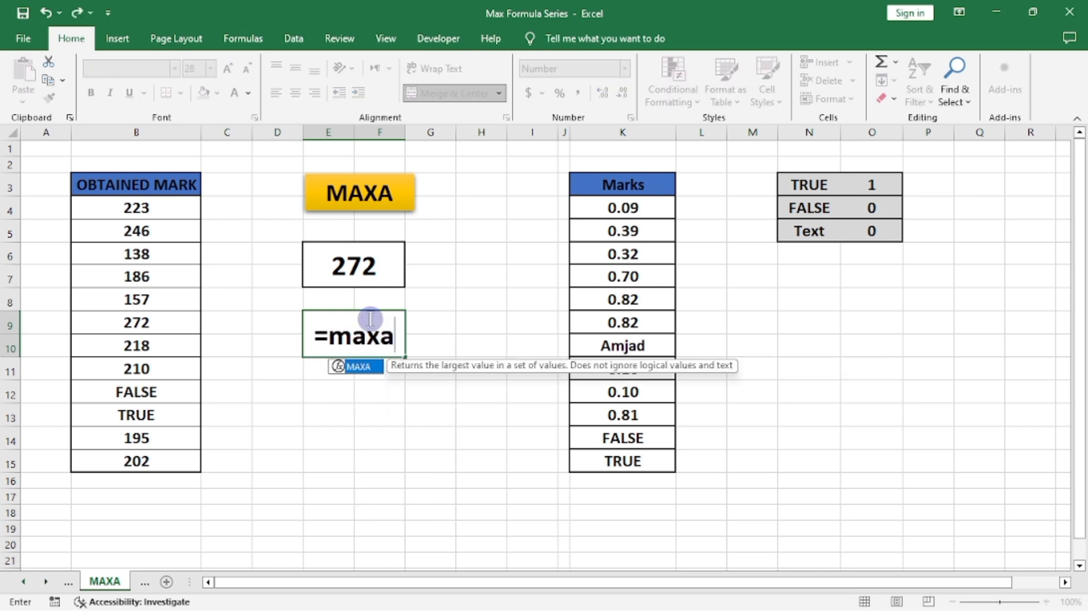
{"action": "key", "text": "Tab"}
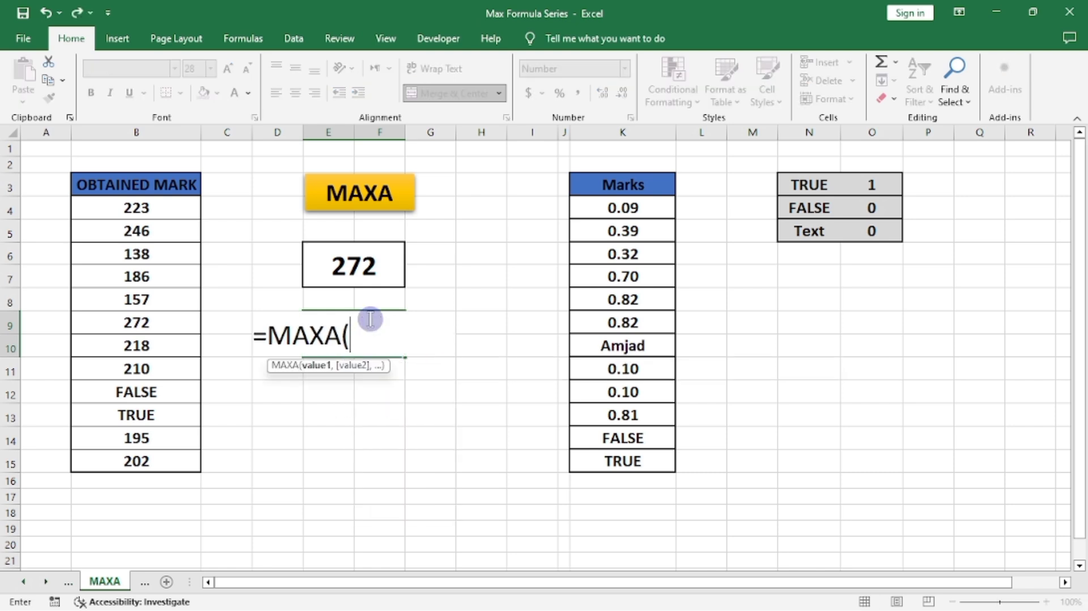
{"action": "left_click_drag", "start_coordinate": [629, 208], "coordinate": [628, 455]}
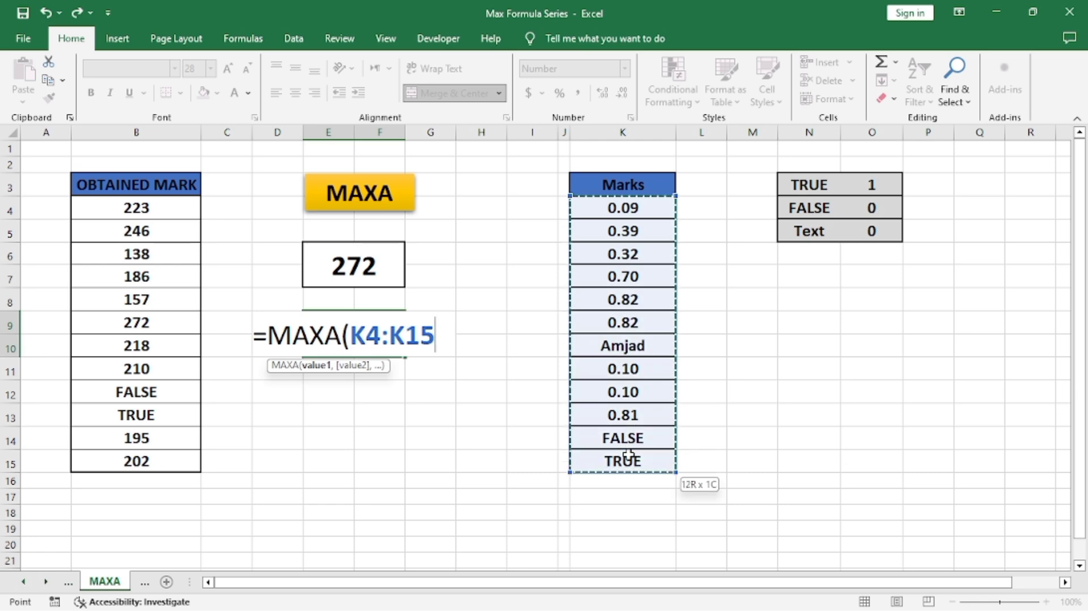
{"action": "key", "text": "Return"}
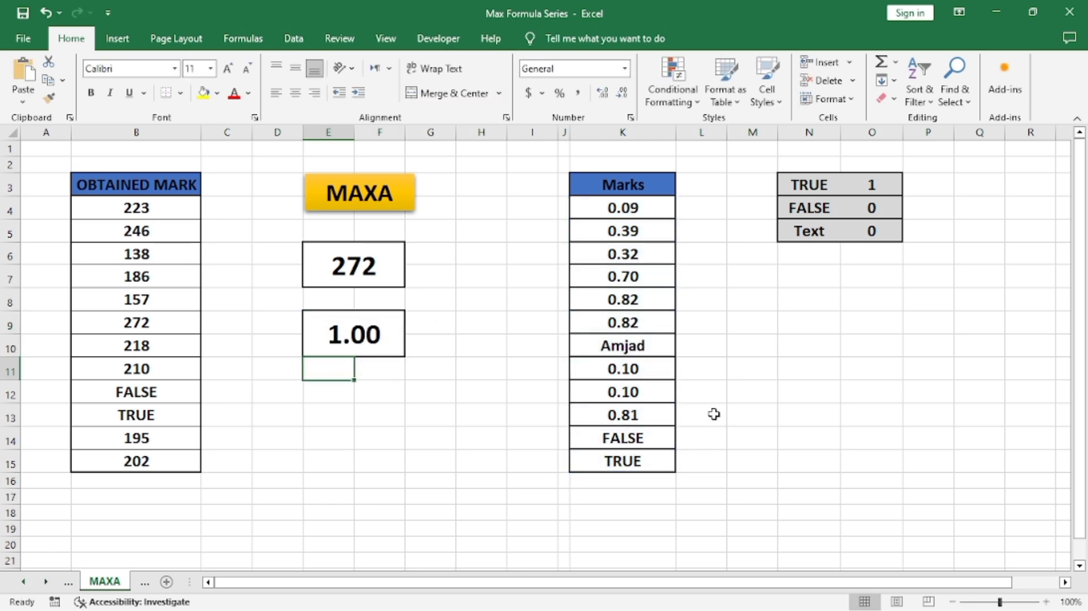
{"action": "left_click", "coordinate": [368, 347]}
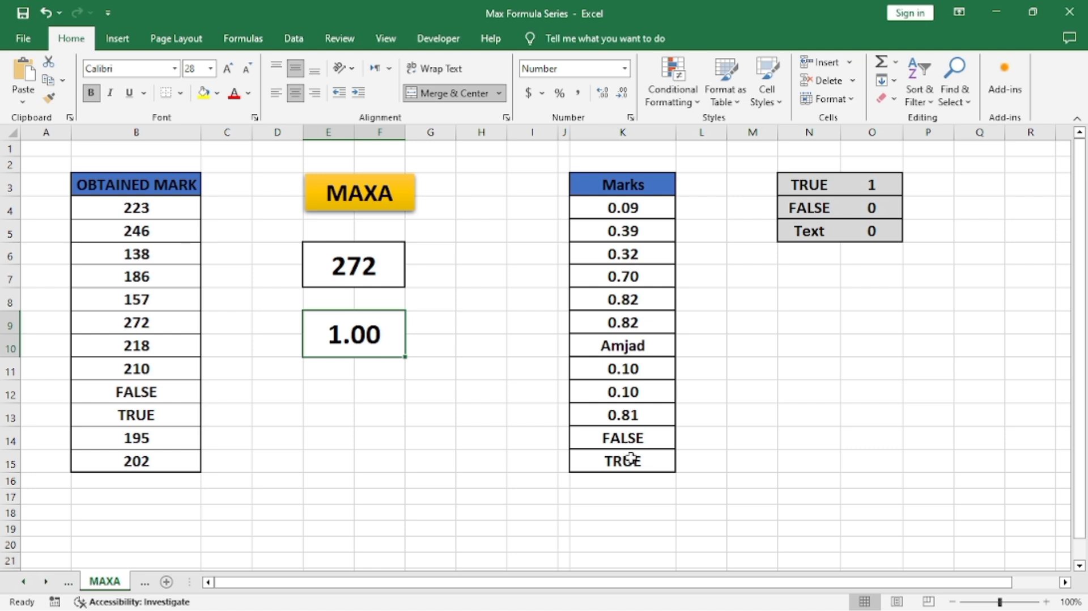
Change the formula in E9 from MAXA to MAX, keeping the range K4:K15.
{"action": "double_click", "coordinate": [375, 338]}
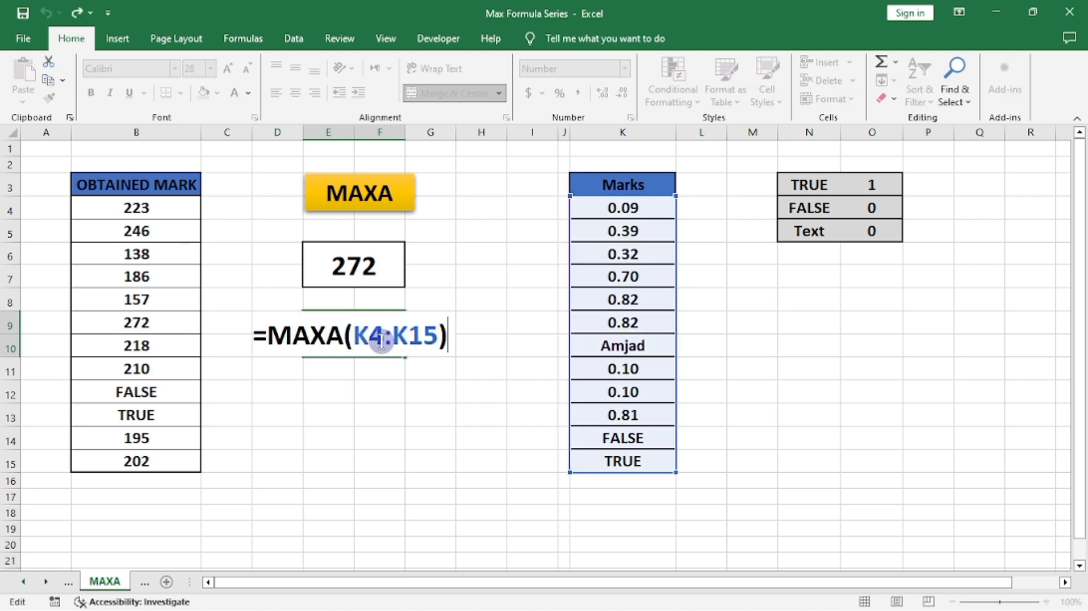
{"action": "left_click", "coordinate": [343, 336]}
{"action": "key", "text": "BackSpace"}
{"action": "key", "text": "Return"}
{"action": "left_click", "coordinate": [445, 425]}
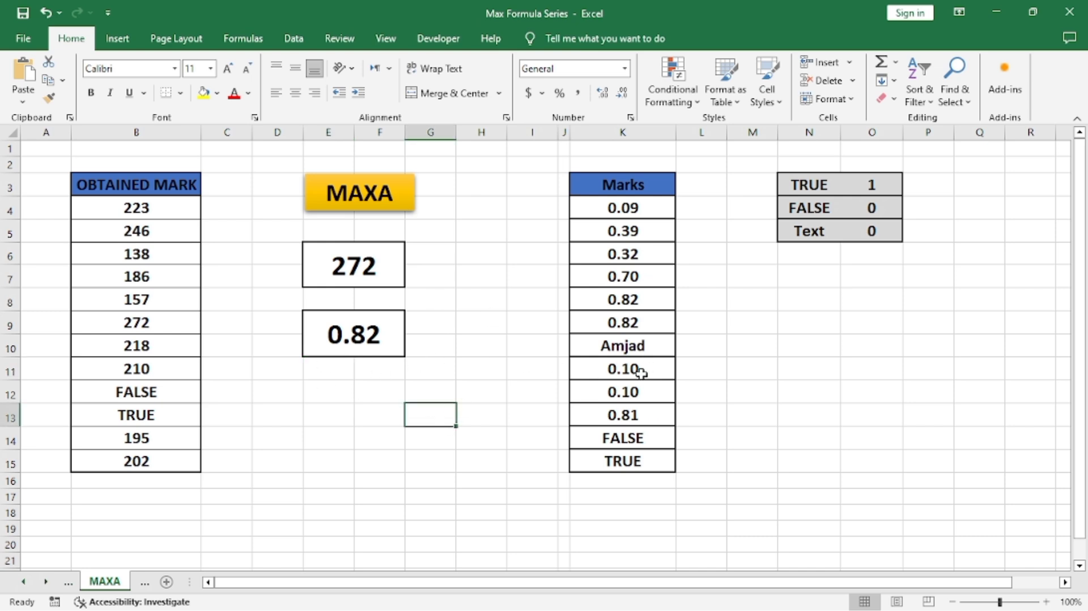
On the MAXIFS sheet, examine the sales table in B2:F18 and the criteria tables in H2:I3 and H5:J6.
{"action": "left_click", "coordinate": [588, 315]}
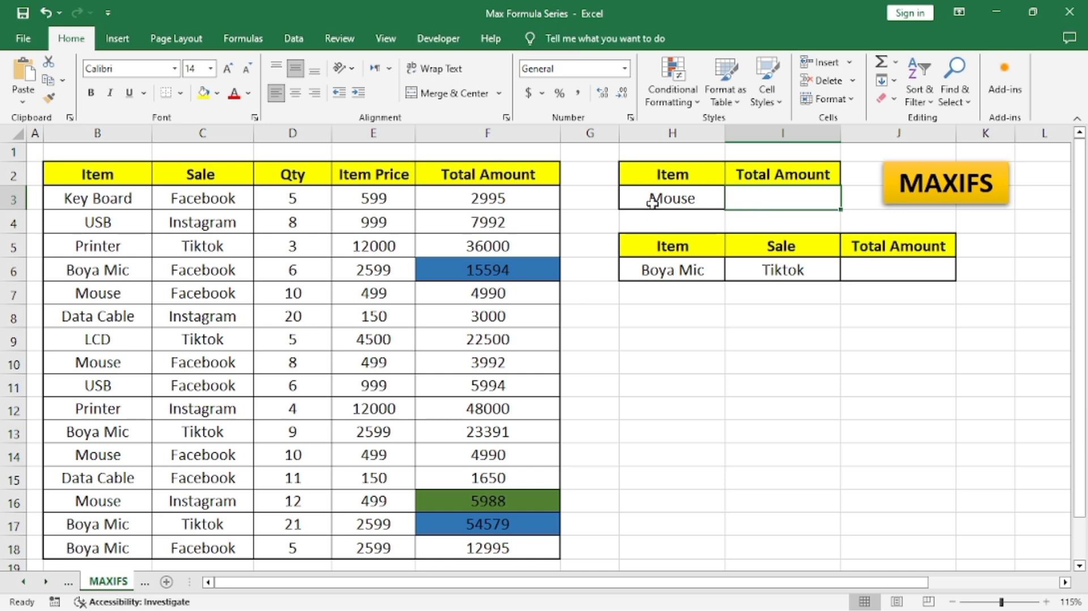
{"action": "left_click_drag", "start_coordinate": [656, 182], "coordinate": [897, 286]}
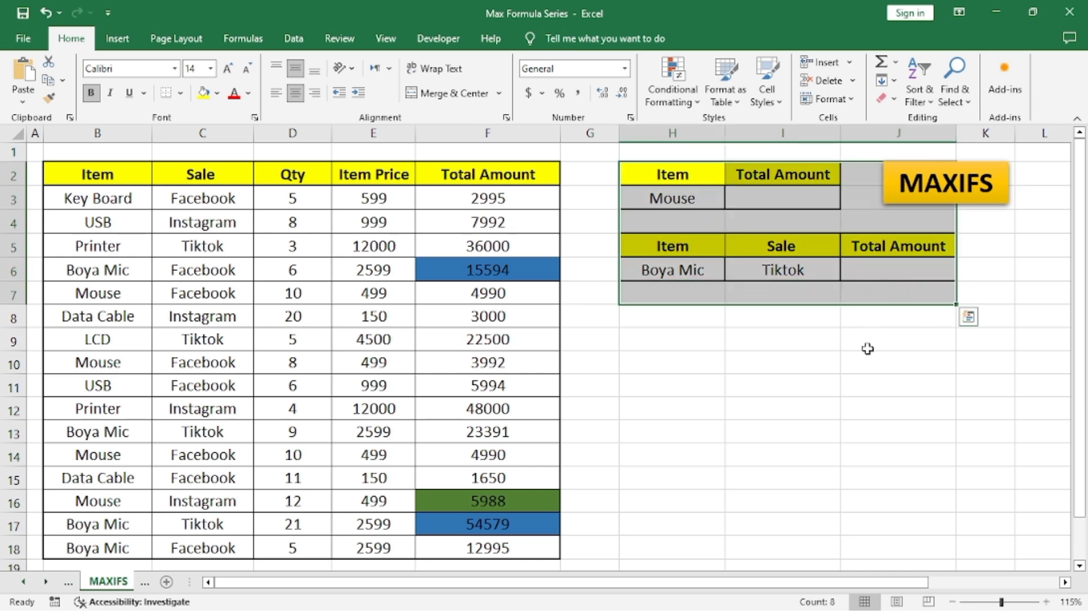
{"action": "left_click", "coordinate": [857, 359]}
{"action": "left_click", "coordinate": [743, 197]}
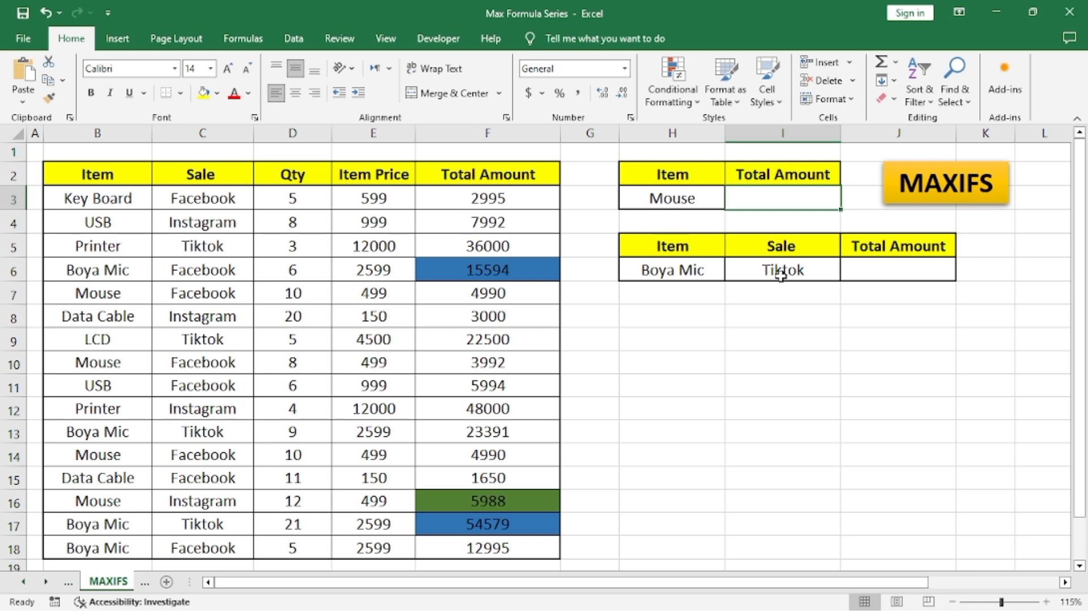
{"action": "left_click_drag", "start_coordinate": [118, 180], "coordinate": [515, 536]}
{"action": "left_click", "coordinate": [505, 218]}
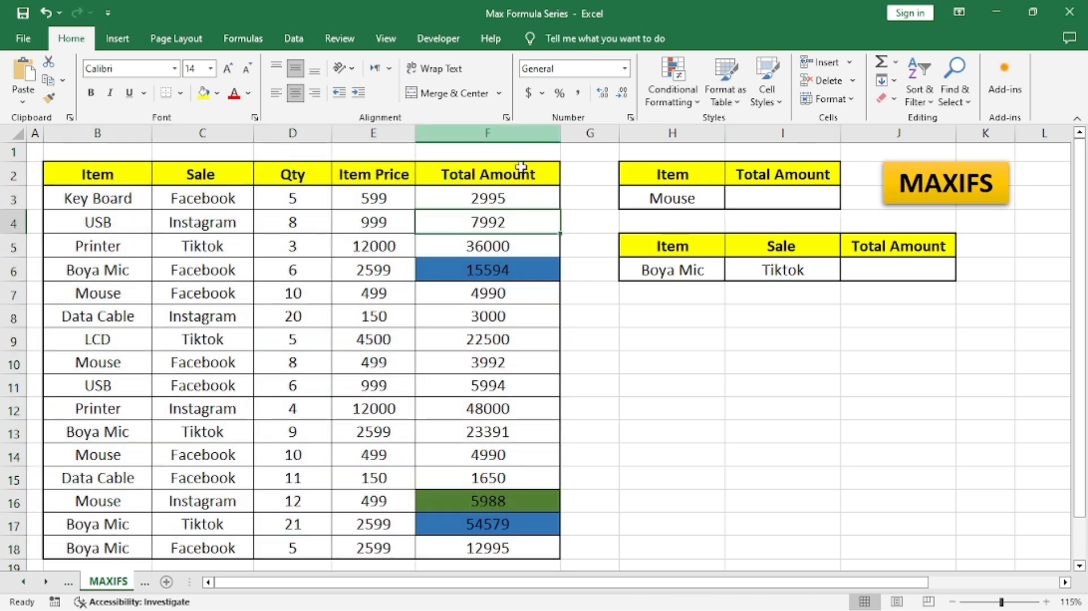
{"action": "left_click", "coordinate": [759, 198]}
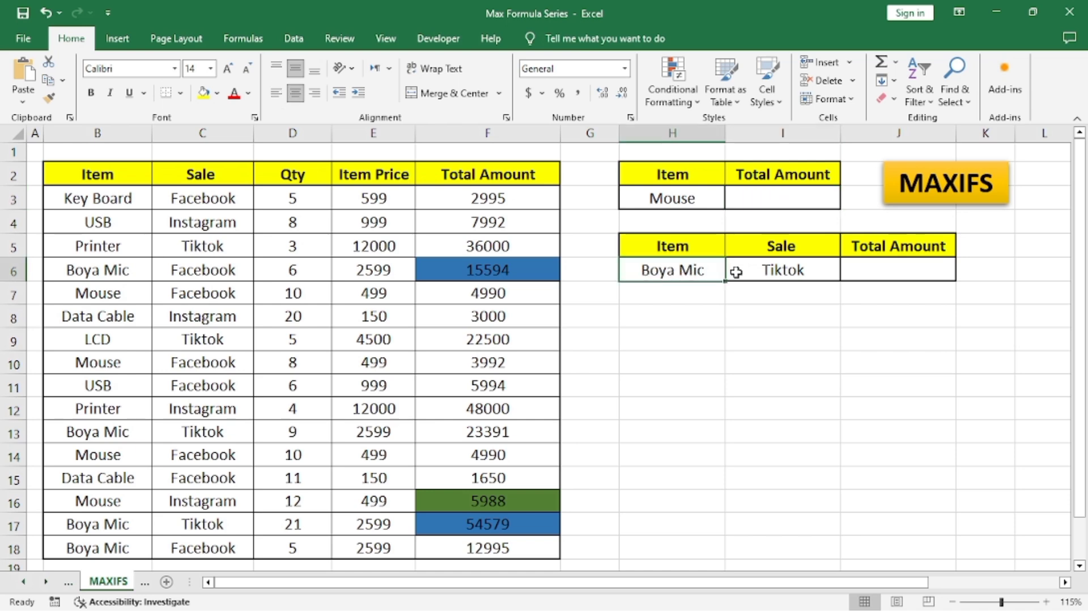
{"action": "left_click", "coordinate": [800, 271]}
{"action": "left_click", "coordinate": [884, 269]}
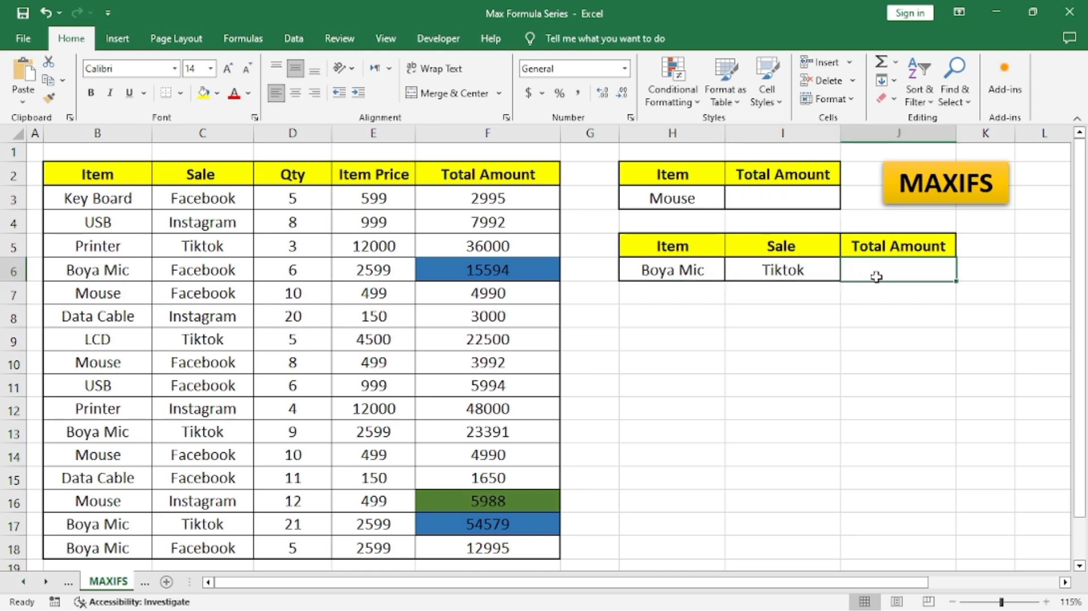
Start a MAXIFS formula in cell I3 with the Total Amount values F3:F18 as the max range.
{"action": "left_click", "coordinate": [783, 204]}
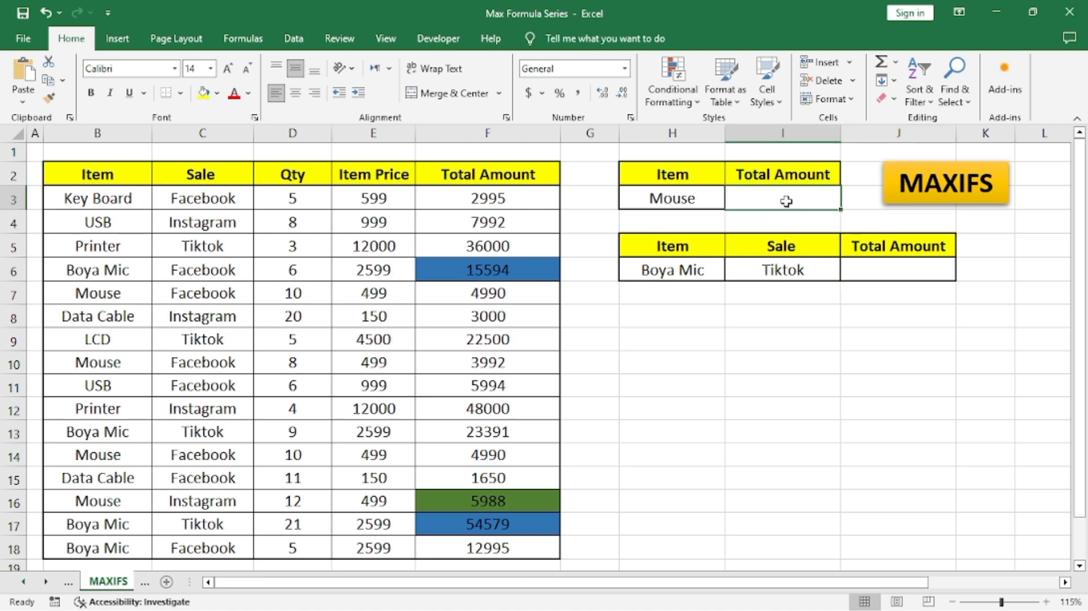
{"action": "type", "text": "=ma"}
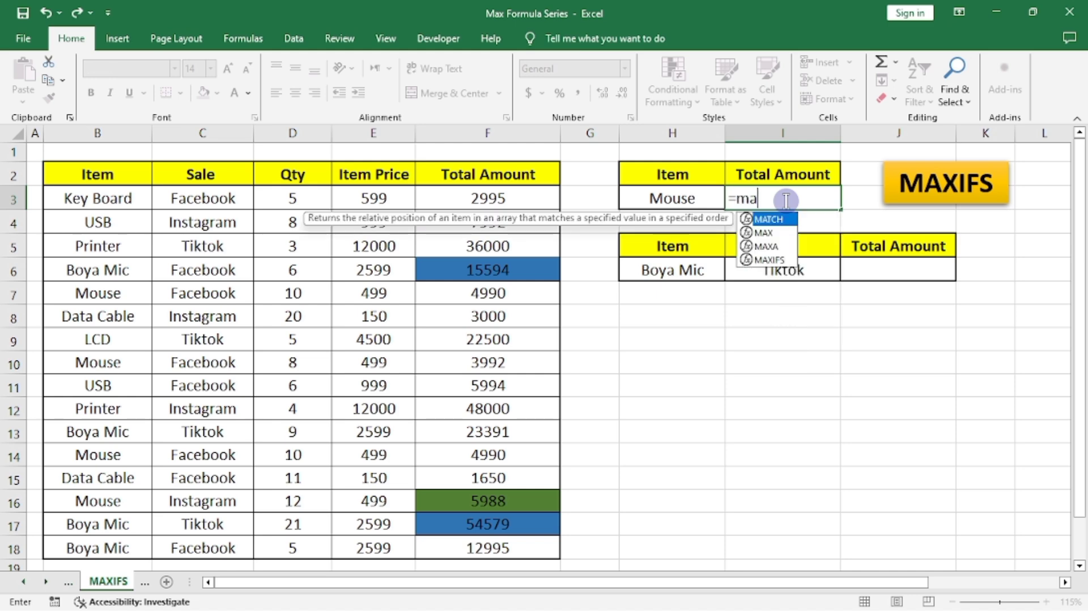
{"action": "type", "text": "xif"}
{"action": "key", "text": "Tab"}
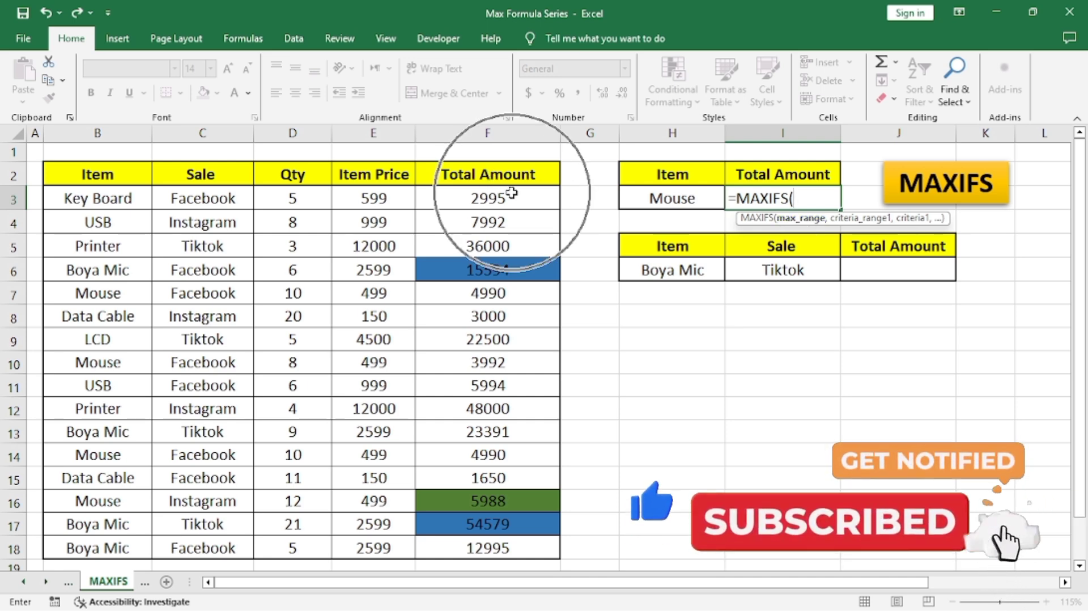
{"action": "left_click_drag", "start_coordinate": [489, 196], "coordinate": [488, 546]}
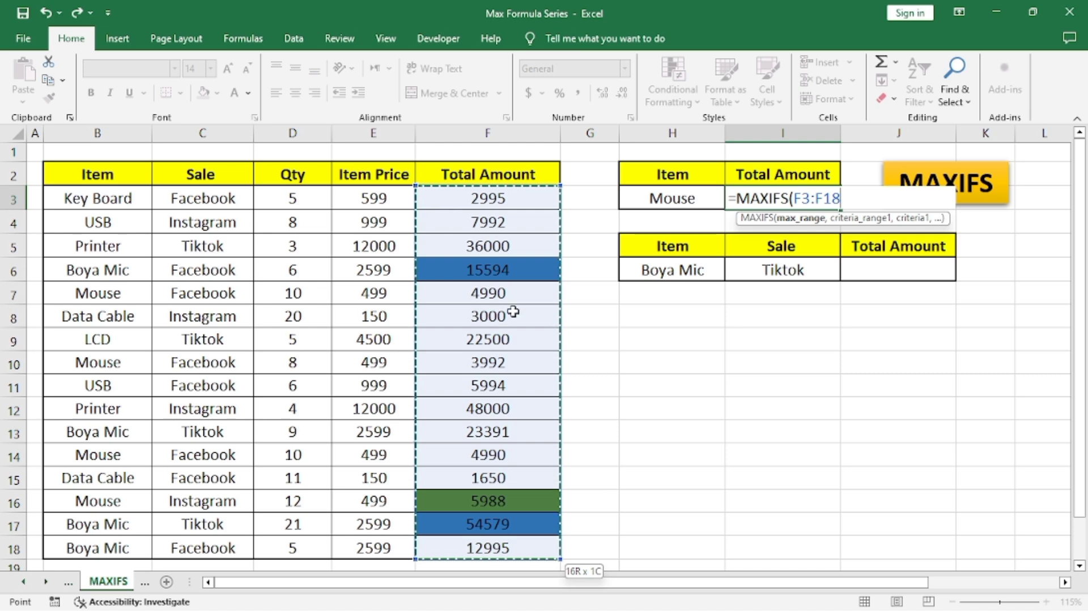
{"action": "type", "text": ","}
{"action": "key", "text": "ctrl"}
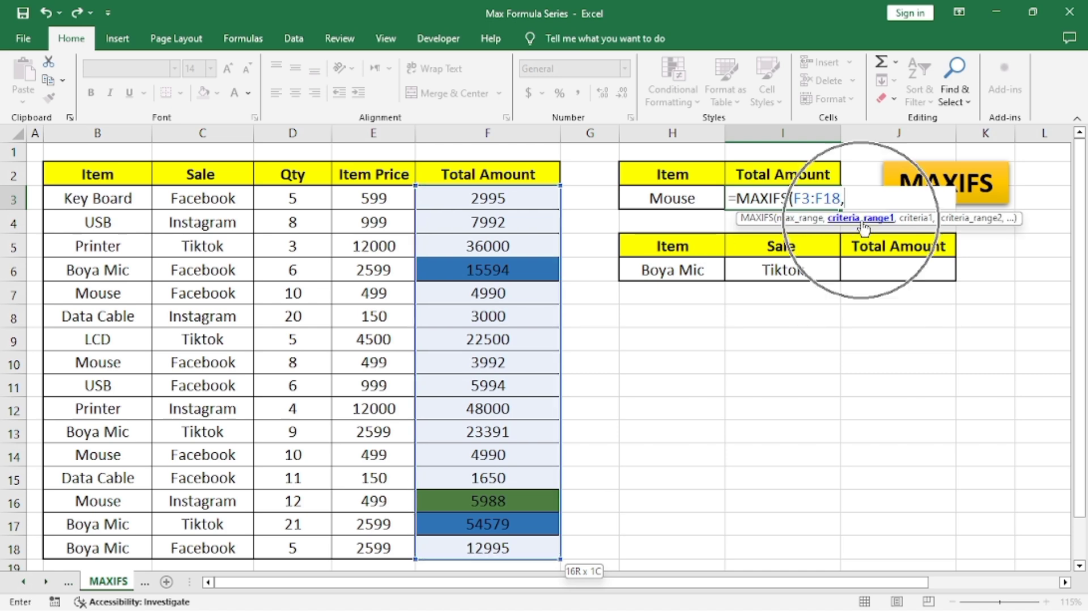
Complete the MAXIFS formula in I3 with the Item range B3:B18 as criteria range and H3 (Mouse) as the criterion.
{"action": "left_click", "coordinate": [879, 222]}
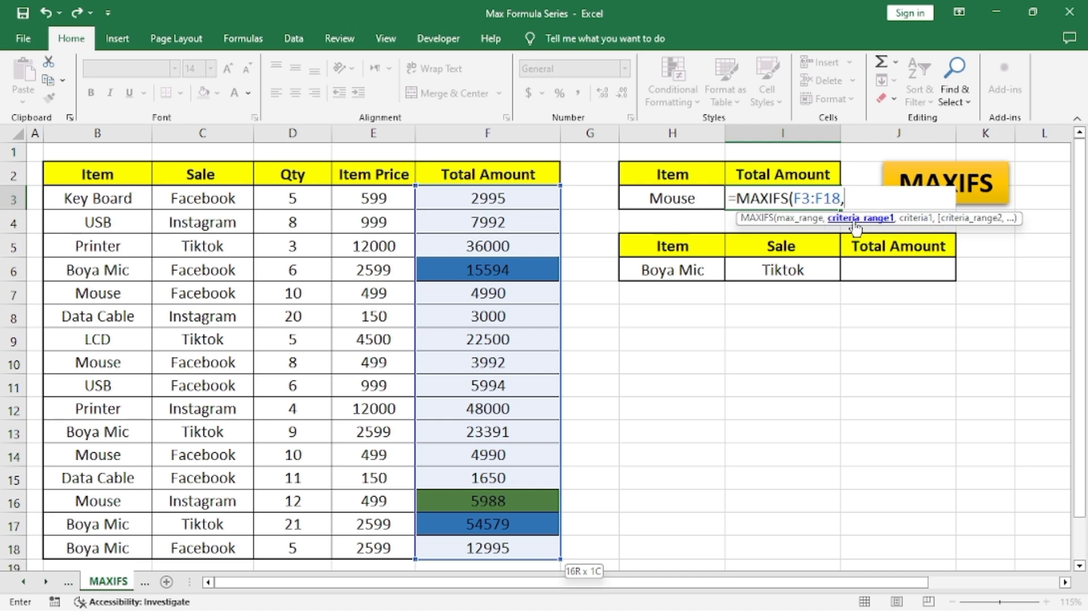
{"action": "left_click", "coordinate": [857, 222]}
{"action": "left_click_drag", "start_coordinate": [100, 200], "coordinate": [91, 504]}
{"action": "scroll", "coordinate": [298, 412], "scroll_direction": "up", "scroll_amount": 1}
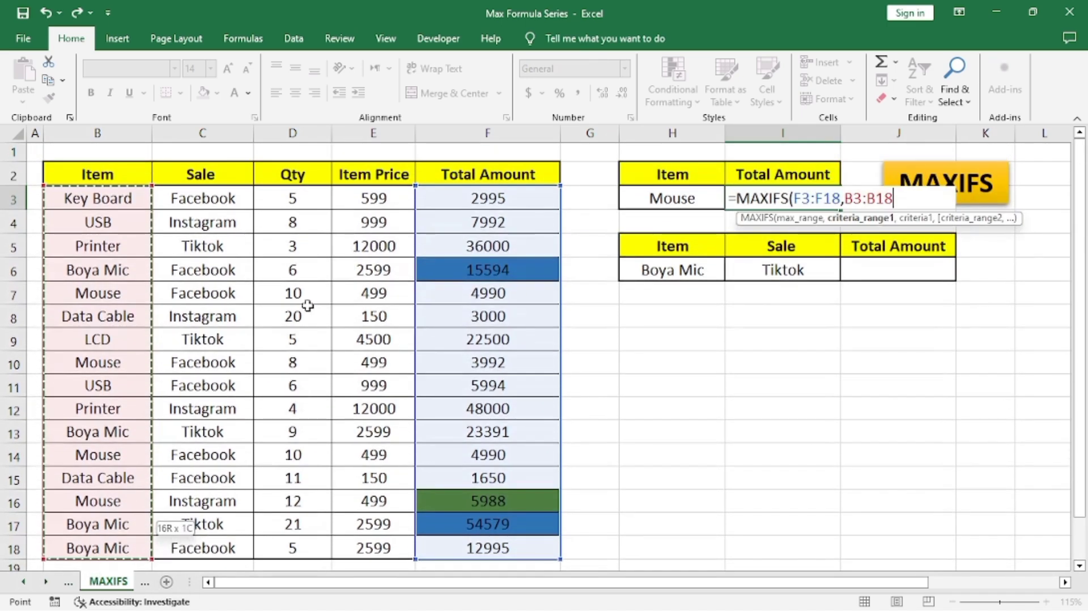
{"action": "type", "text": ","}
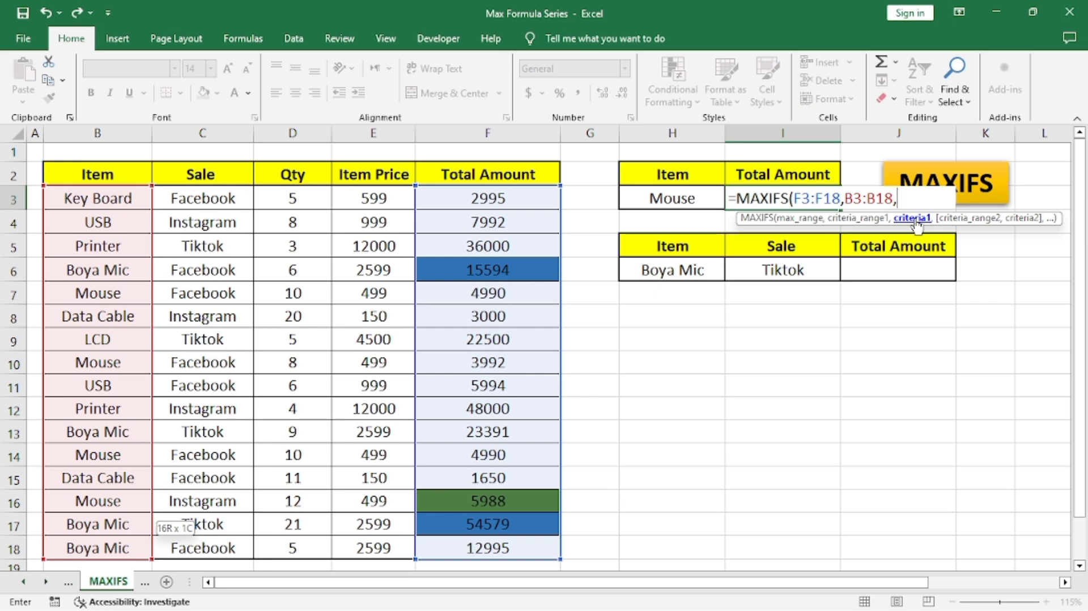
{"action": "left_click", "coordinate": [635, 206]}
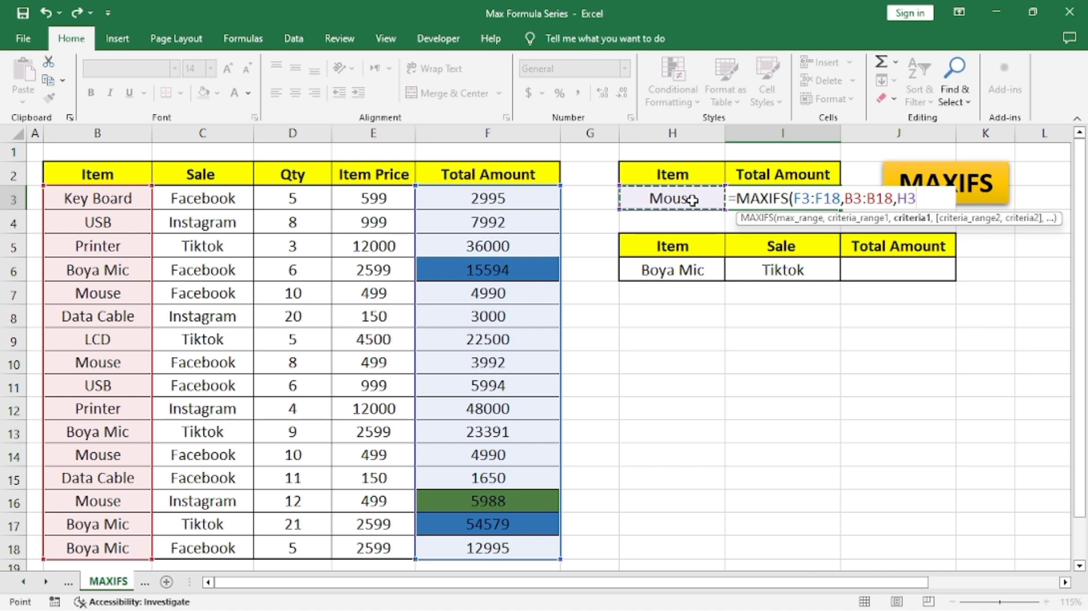
{"action": "type", "text": ")"}
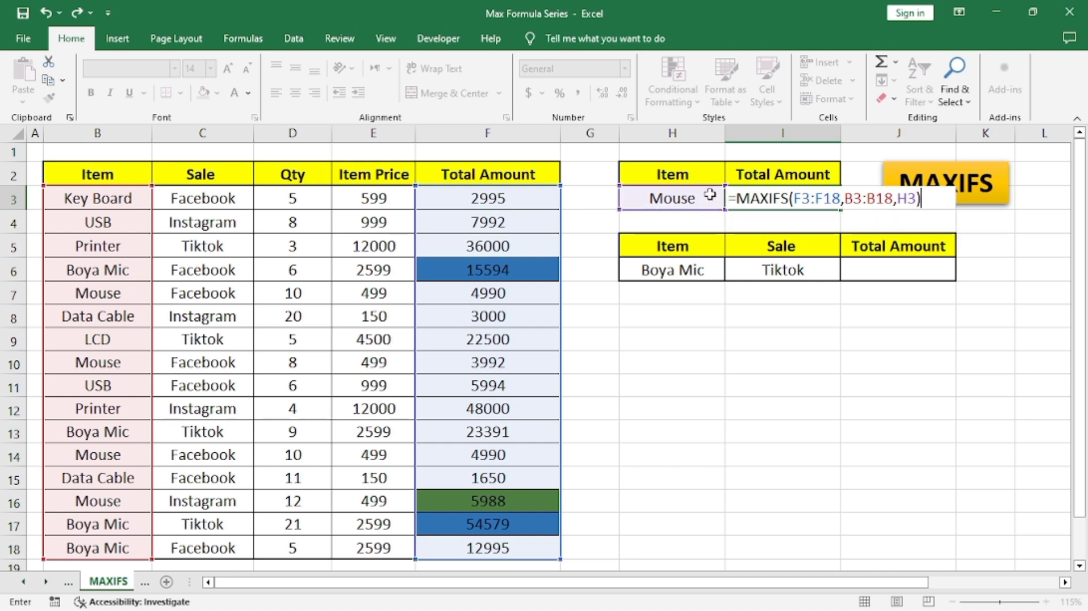
{"action": "key", "text": "Return"}
{"action": "left_click", "coordinate": [812, 203]}
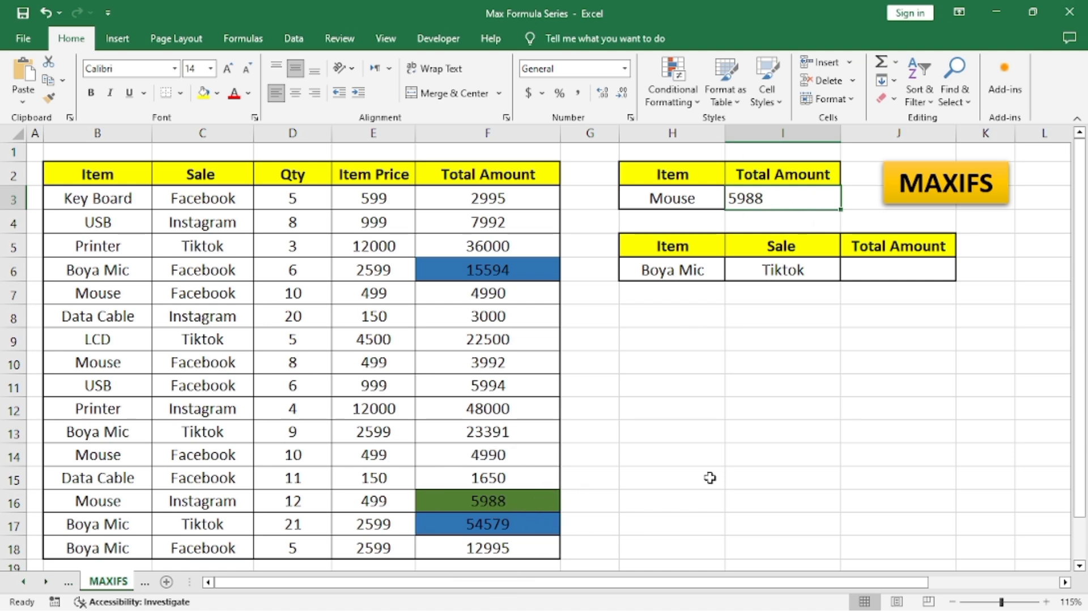
Start a MAXIFS formula in J6 for the Boya Mic and Tiktok criteria, with F3:F18 as the max range.
{"action": "left_click", "coordinate": [673, 276]}
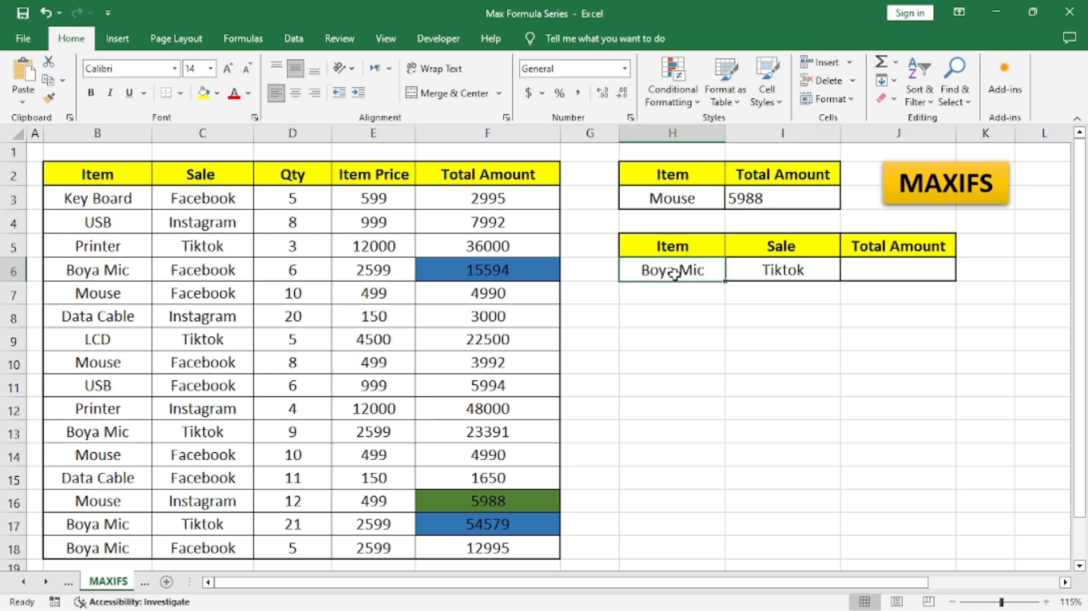
{"action": "left_click", "coordinate": [748, 272]}
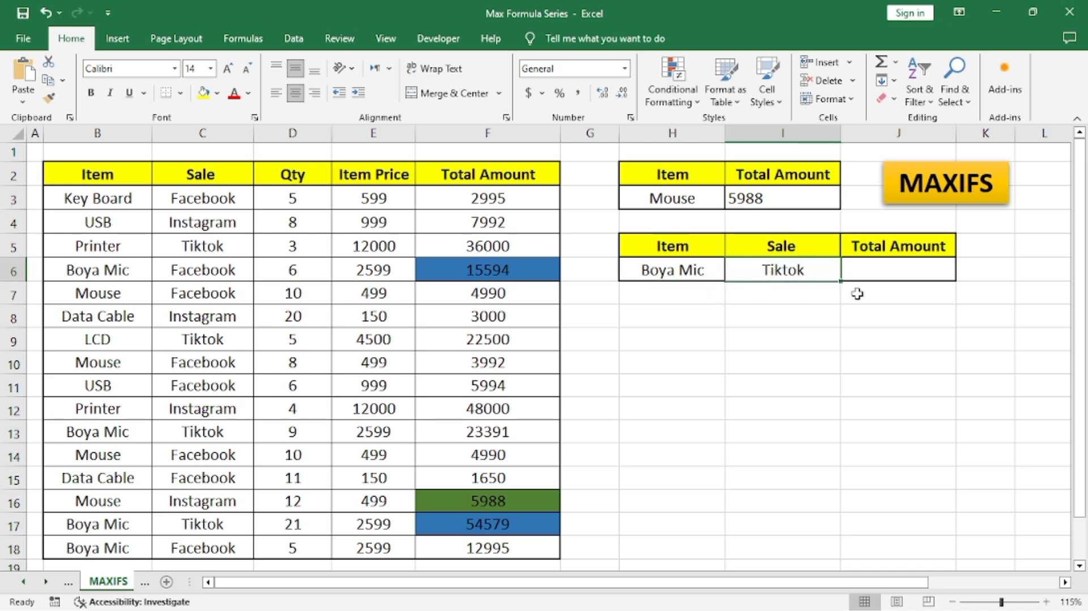
{"action": "left_click", "coordinate": [875, 271]}
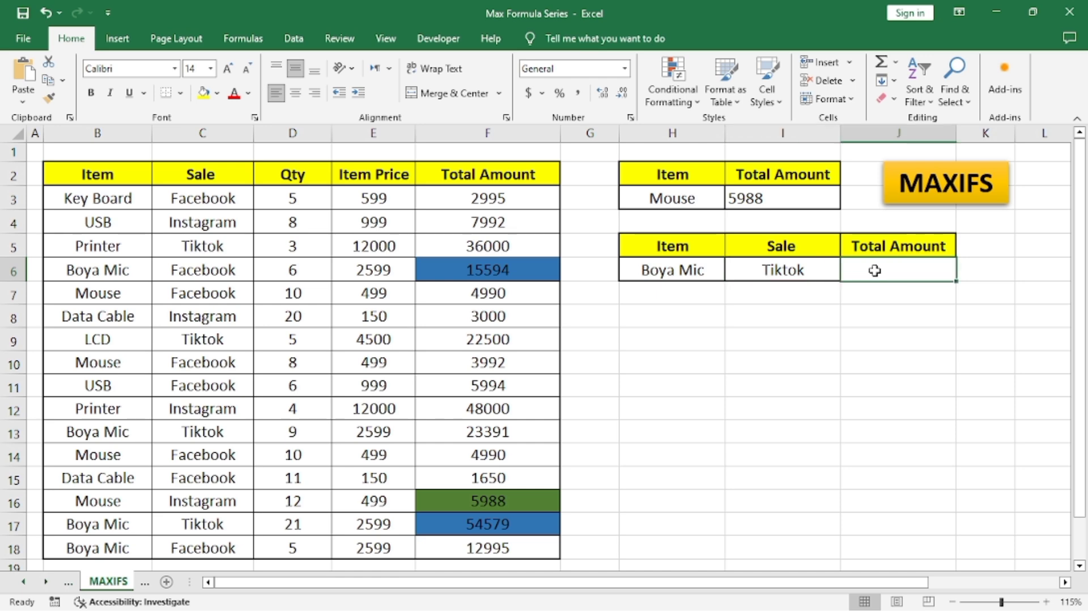
{"action": "type", "text": "=maxi"}
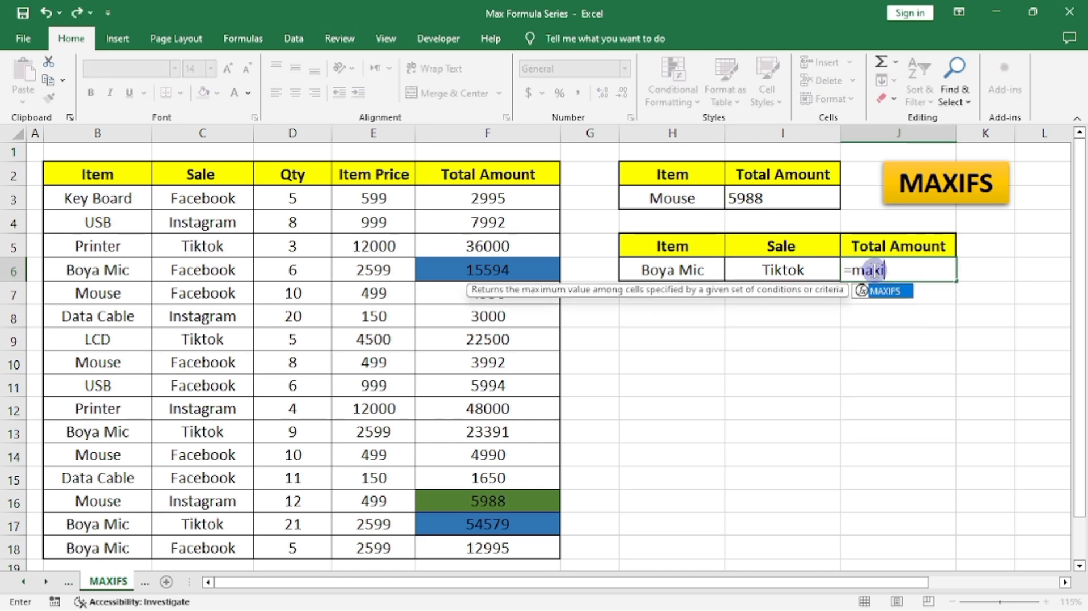
{"action": "type", "text": "f"}
{"action": "key", "text": "Tab"}
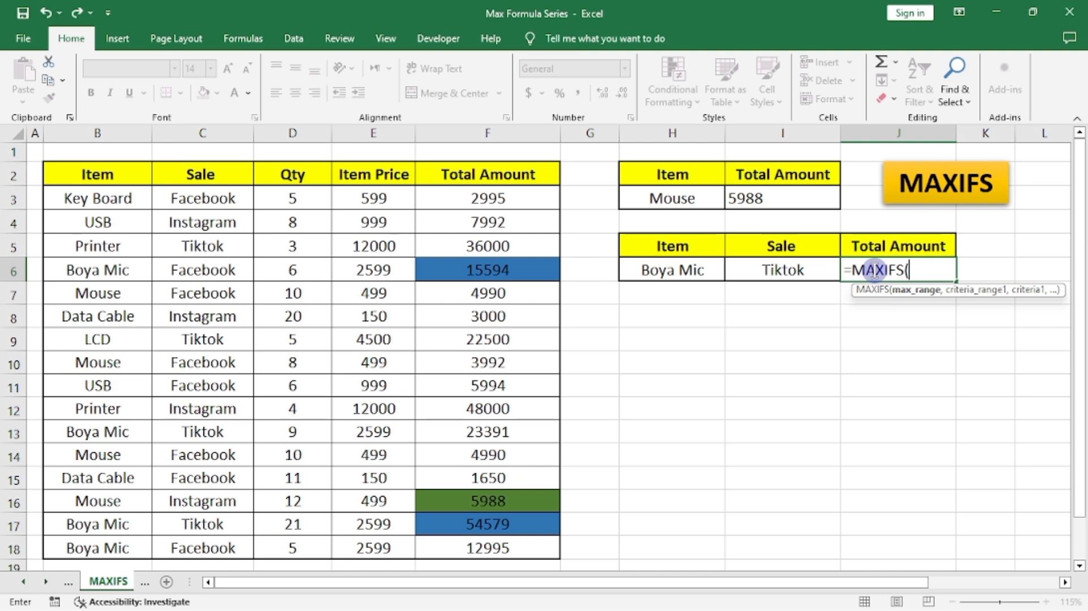
{"action": "left_click", "coordinate": [906, 293]}
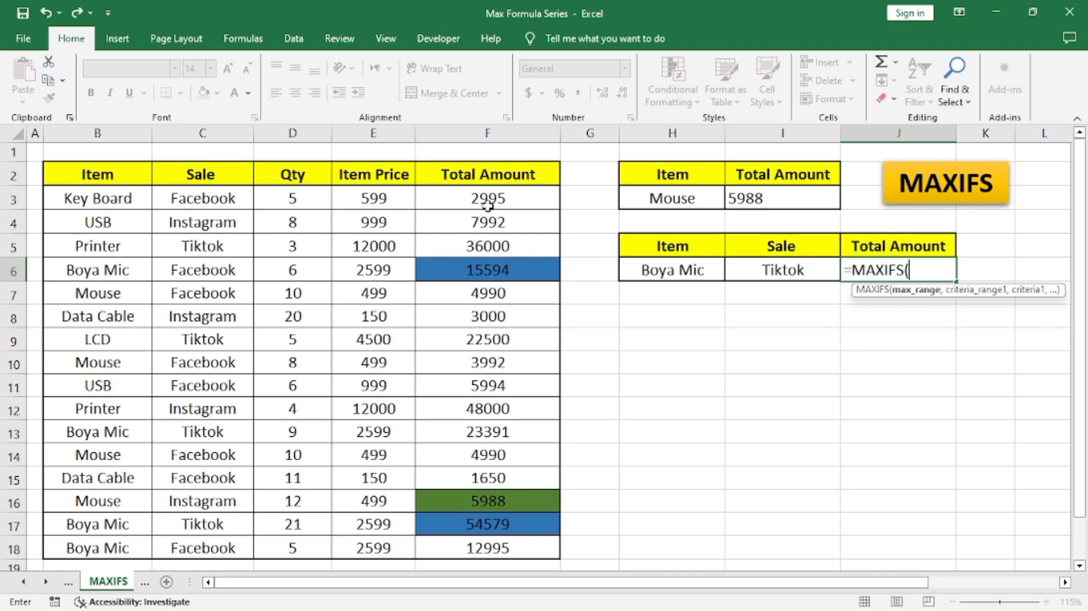
{"action": "left_click_drag", "start_coordinate": [489, 198], "coordinate": [479, 546]}
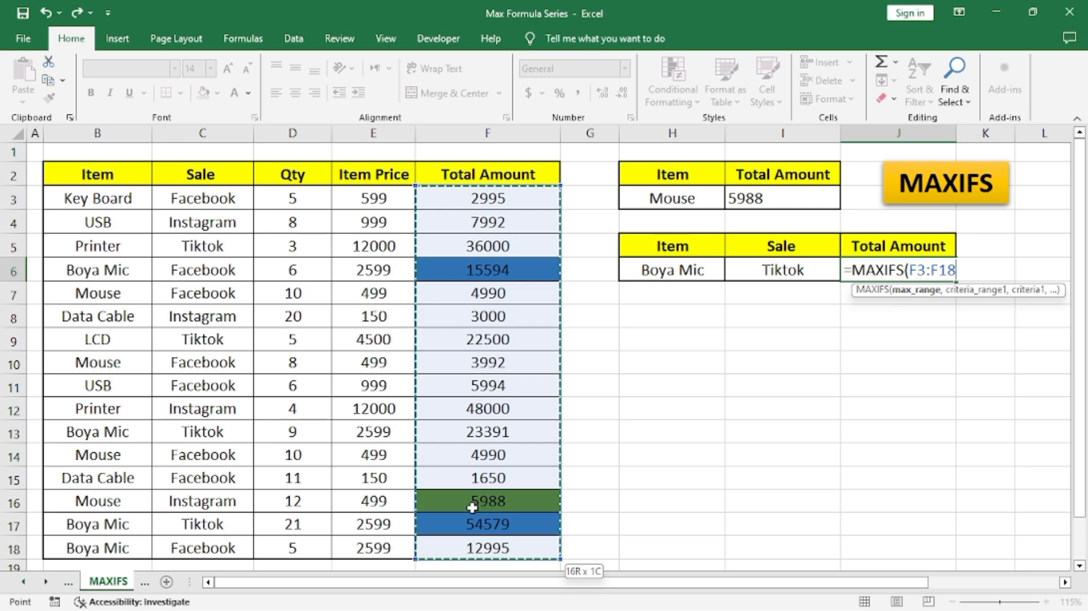
{"action": "type", "text": ","}
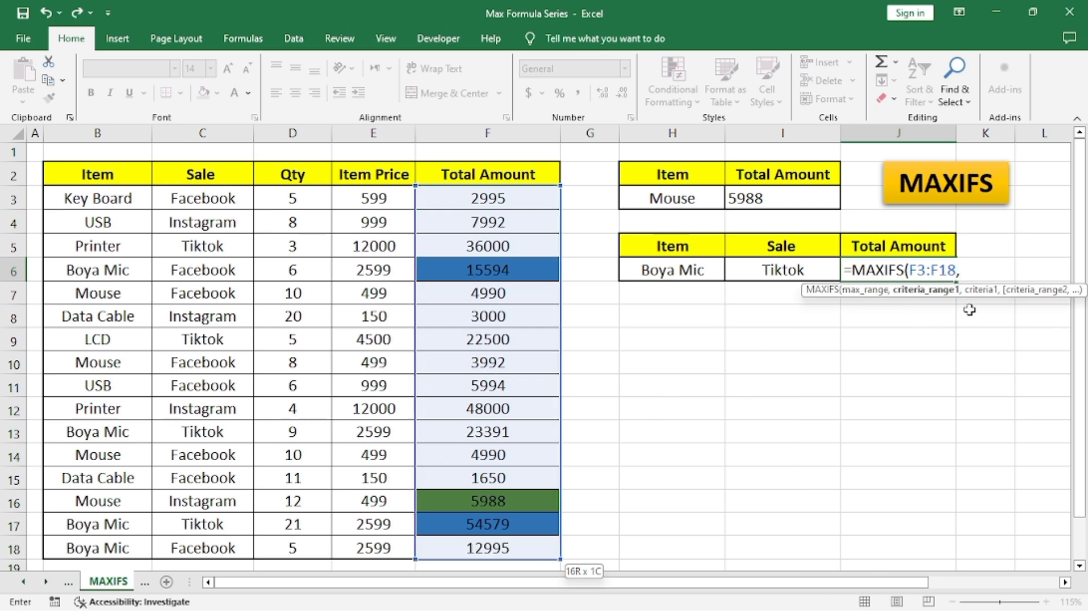
Add the Item range B3:B18 and criterion H6 (Boya Mic) as the first condition of the J6 formula.
{"action": "left_click", "coordinate": [928, 295]}
{"action": "left_click_drag", "start_coordinate": [113, 200], "coordinate": [109, 549]}
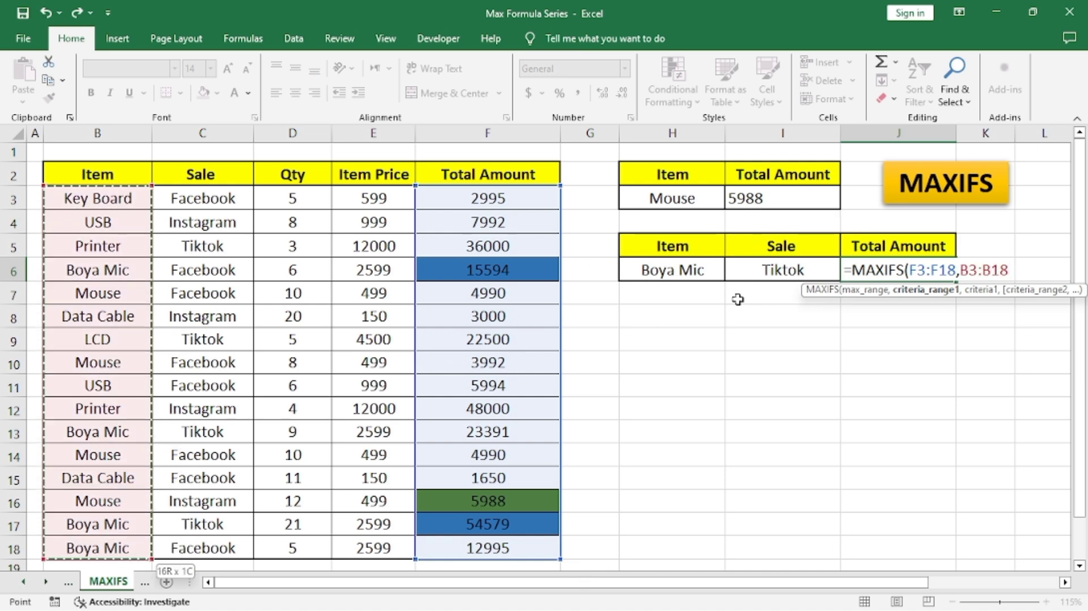
{"action": "type", "text": ","}
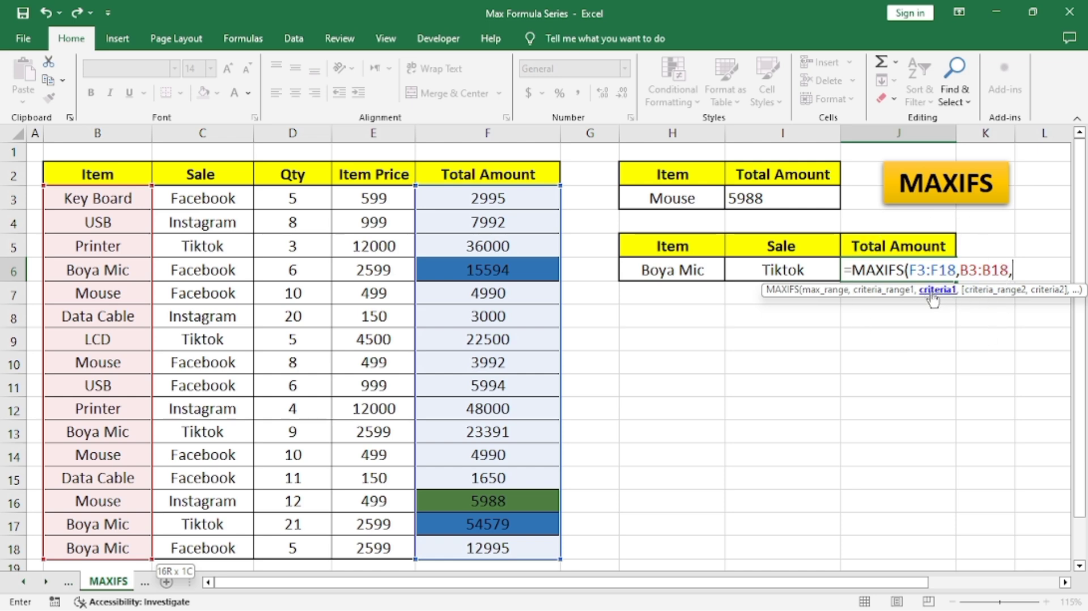
{"action": "left_click", "coordinate": [668, 272]}
{"action": "type", "text": ","}
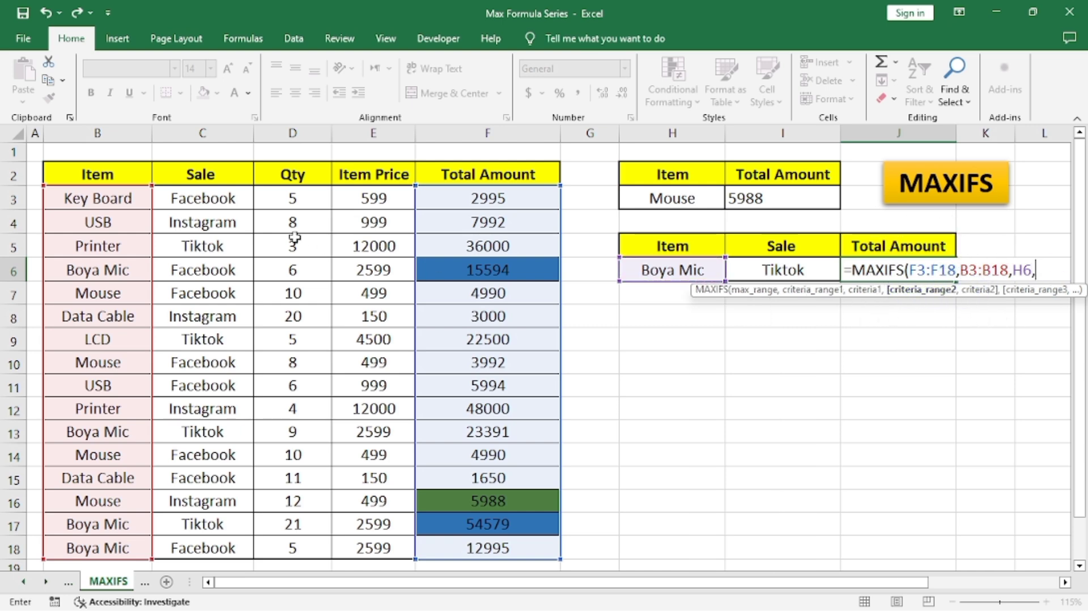
Complete the MAXIFS formula in J6 with the Sale range C3:C18 and criterion I6 (Tiktok) as the second condition.
{"action": "left_click_drag", "start_coordinate": [202, 201], "coordinate": [203, 550]}
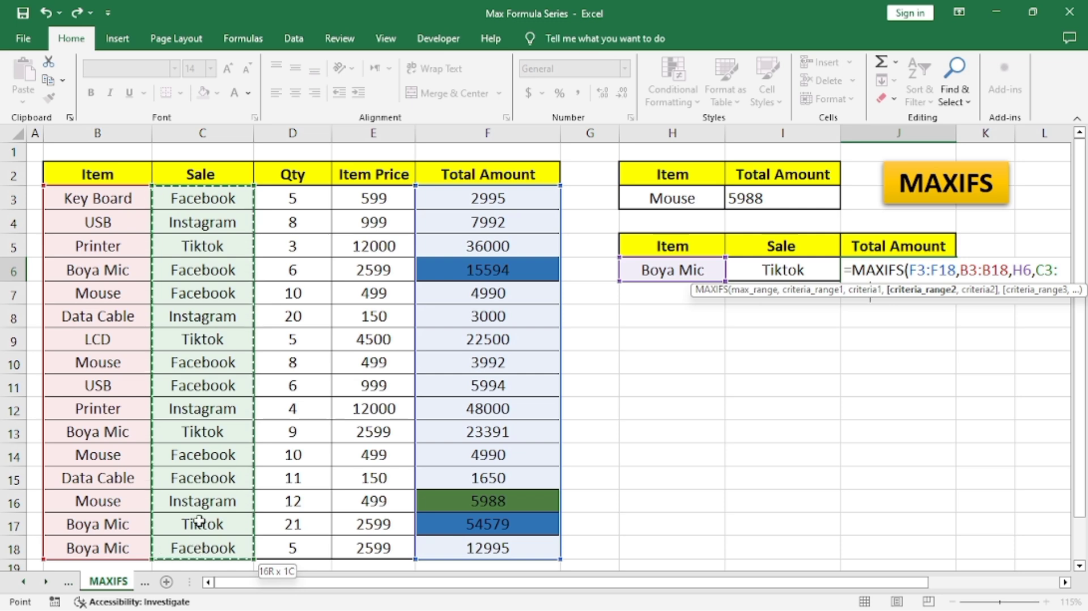
{"action": "type", "text": ","}
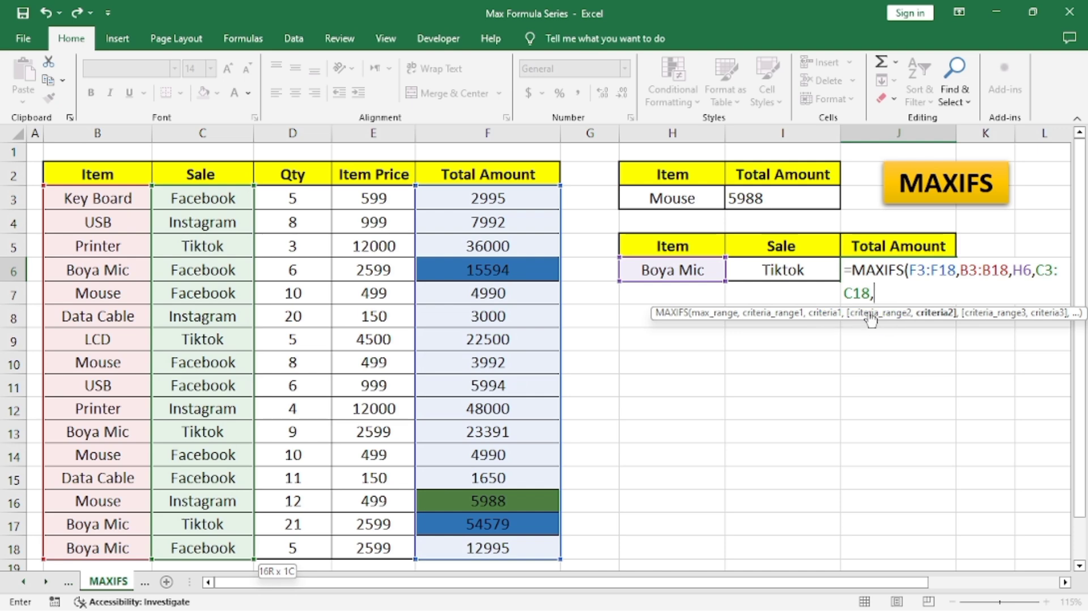
{"action": "left_click", "coordinate": [769, 271]}
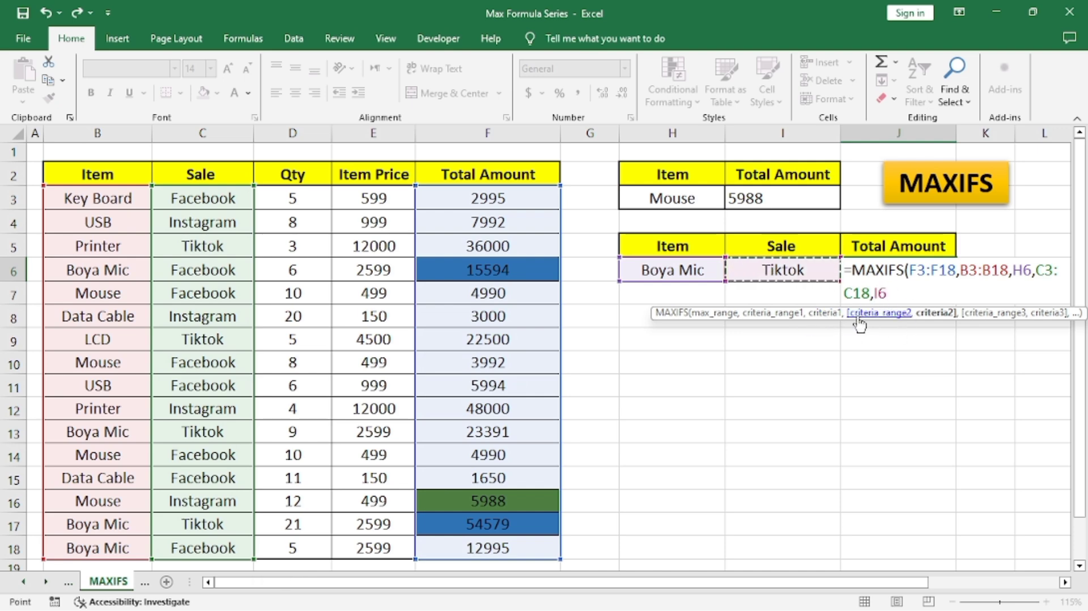
{"action": "type", "text": ")"}
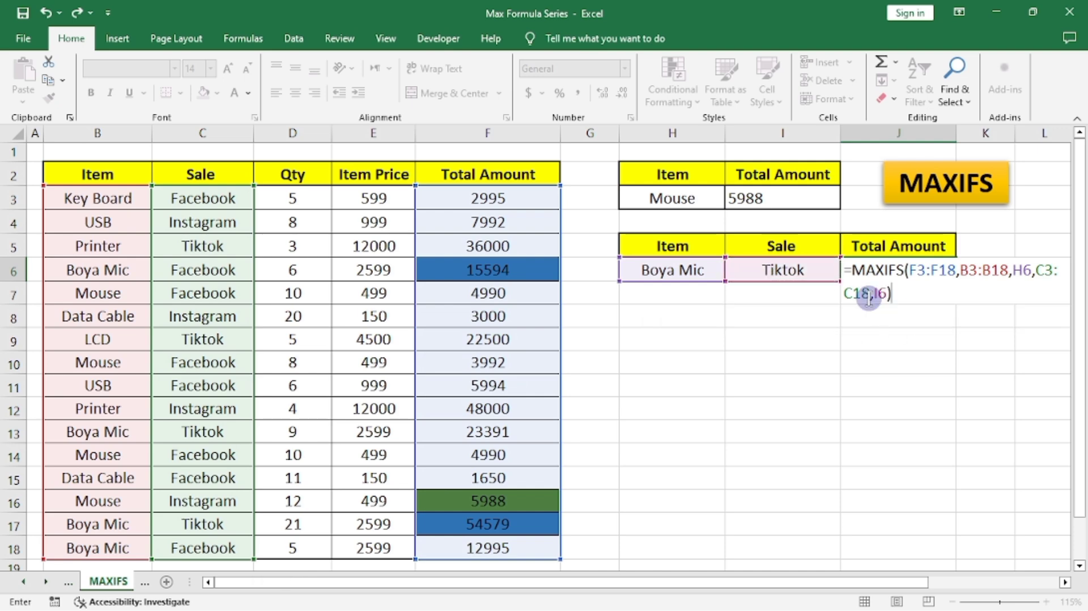
{"action": "key", "text": "Return"}
{"action": "left_click", "coordinate": [884, 274]}
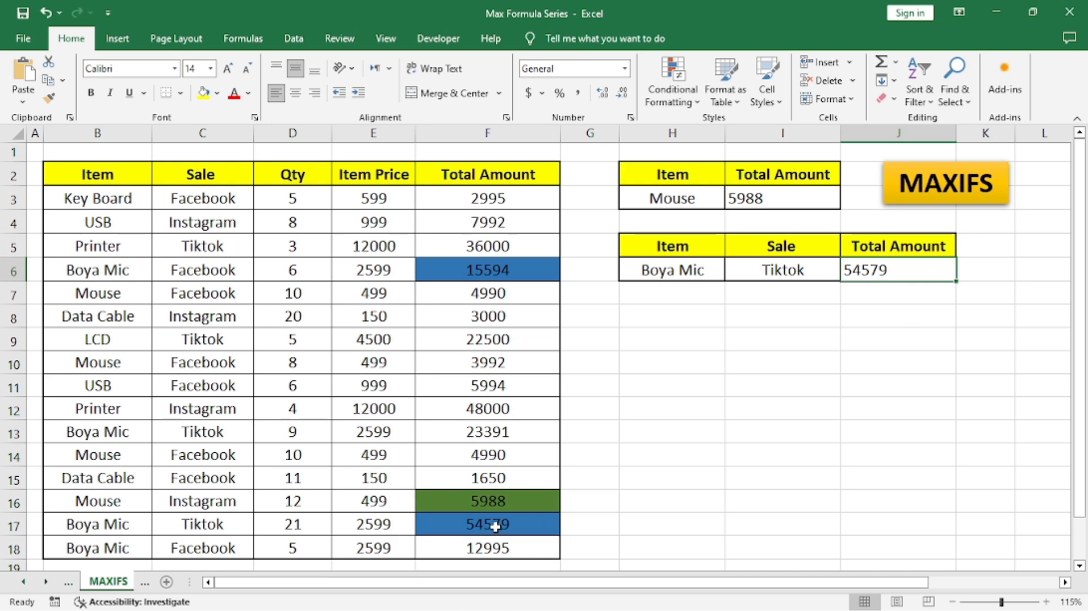
Change the Sale criterion in I6 to Facebook and compare the J6 result with the Boya Mic amount in F6.
{"action": "left_click", "coordinate": [769, 273]}
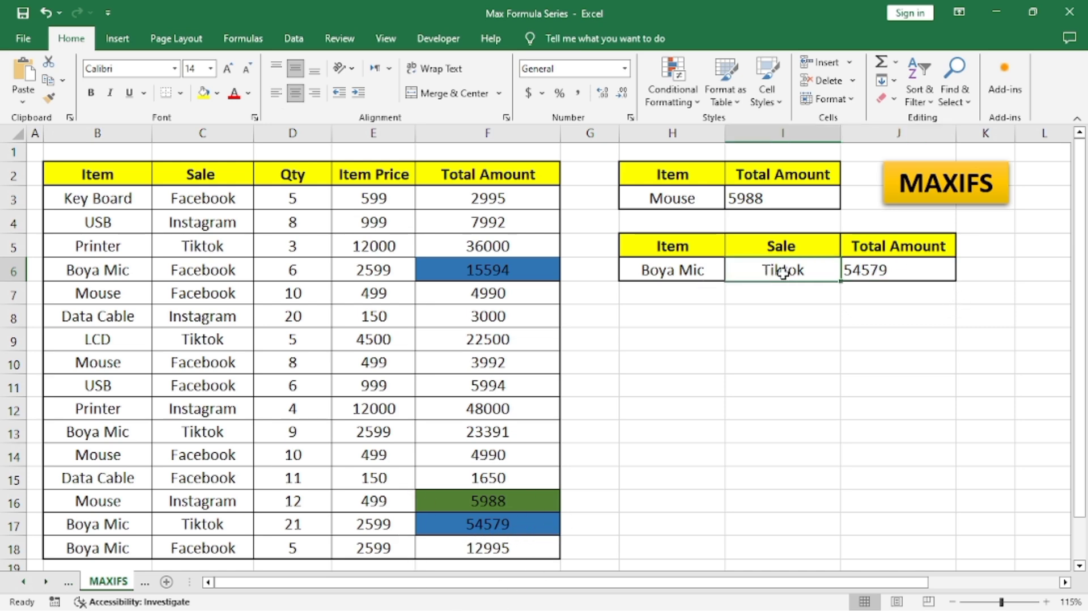
{"action": "type", "text": "Faceb"}
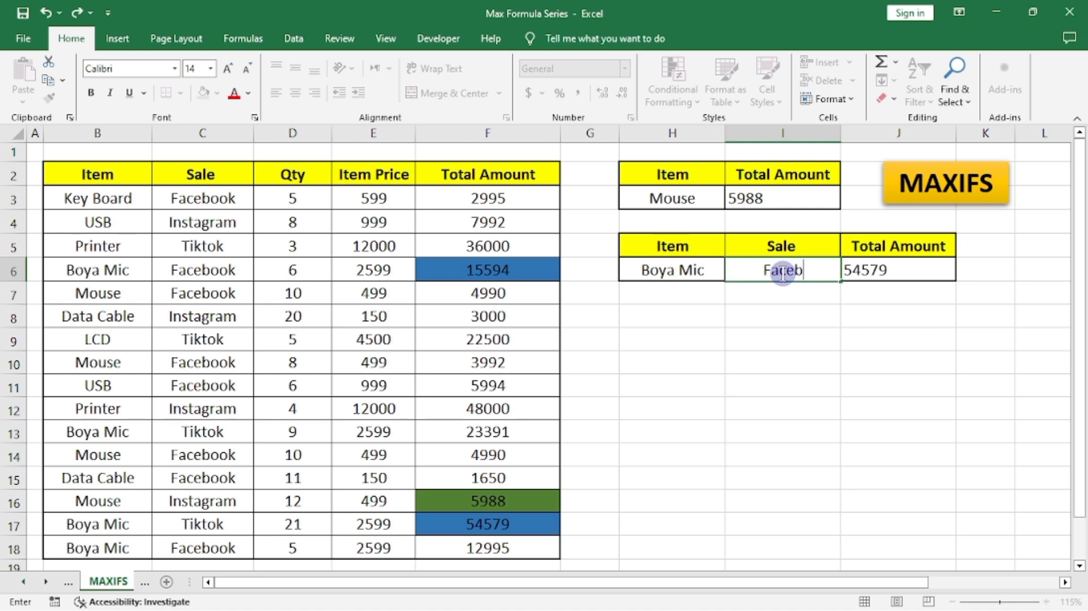
{"action": "type", "text": "ook"}
{"action": "key", "text": "Return"}
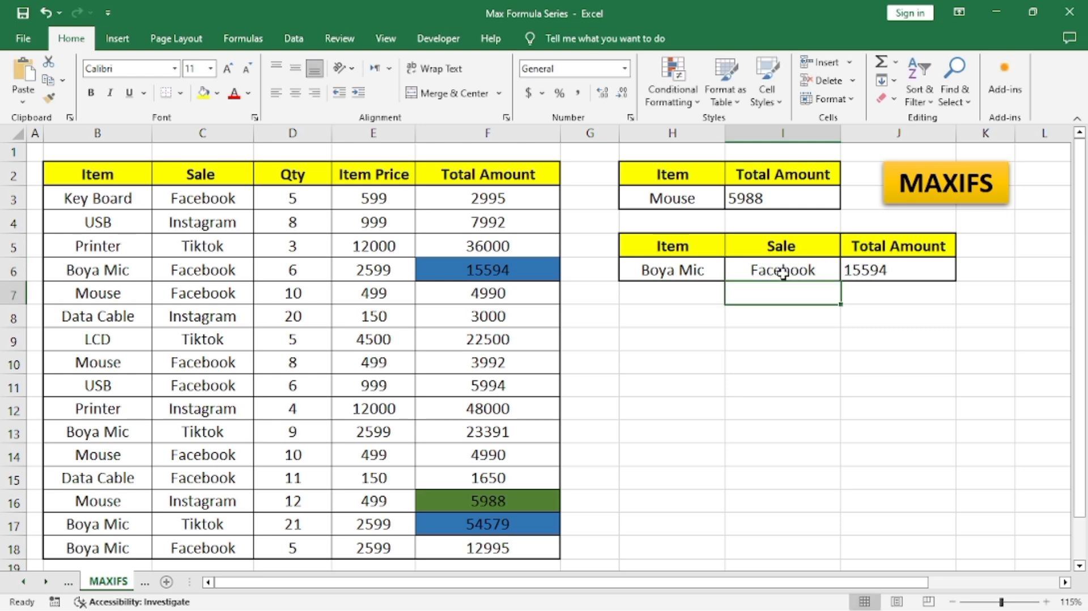
{"action": "left_click", "coordinate": [875, 271]}
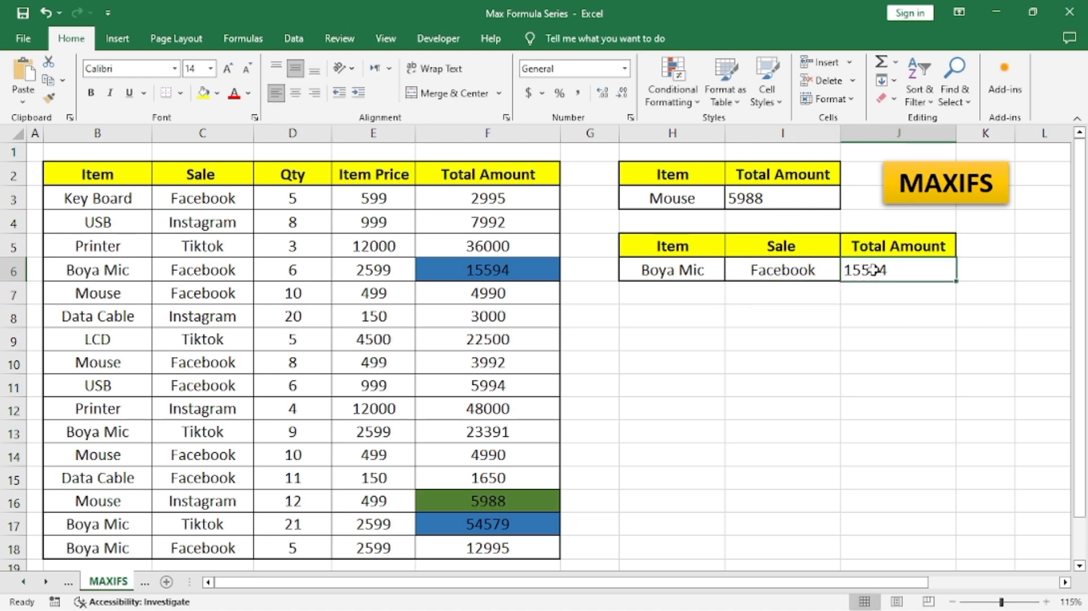
{"action": "left_click", "coordinate": [455, 274]}
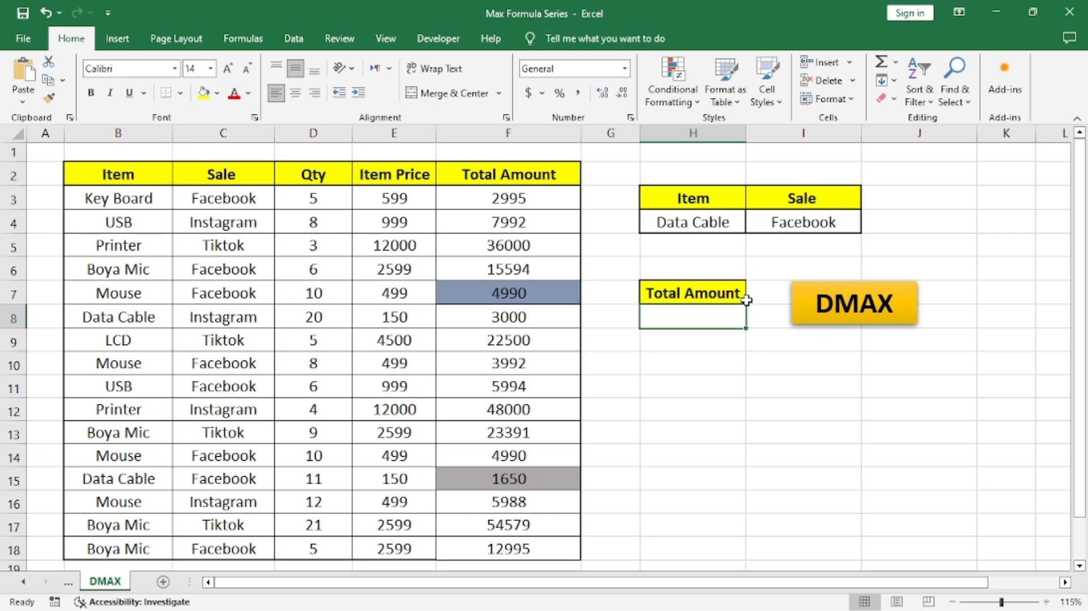
On the DMAX sheet, start a DMAX formula in H8 with the whole sales table B2:F18, headers included, as the database.
{"action": "left_click_drag", "start_coordinate": [93, 182], "coordinate": [474, 479]}
{"action": "left_click", "coordinate": [706, 319]}
{"action": "left_click", "coordinate": [689, 322]}
{"action": "type", "text": "=d"}
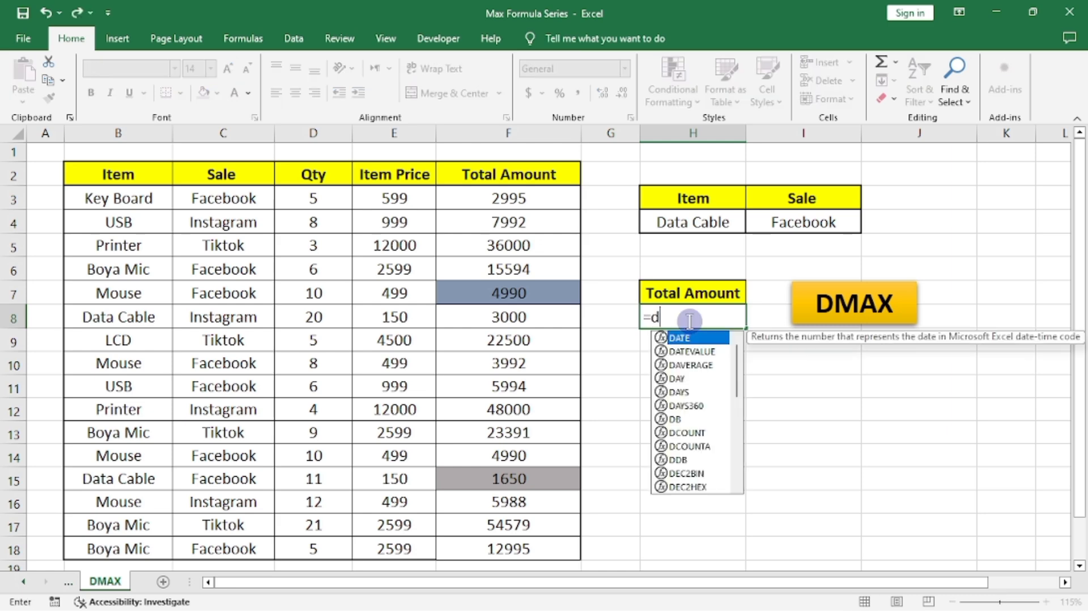
{"action": "type", "text": "max"}
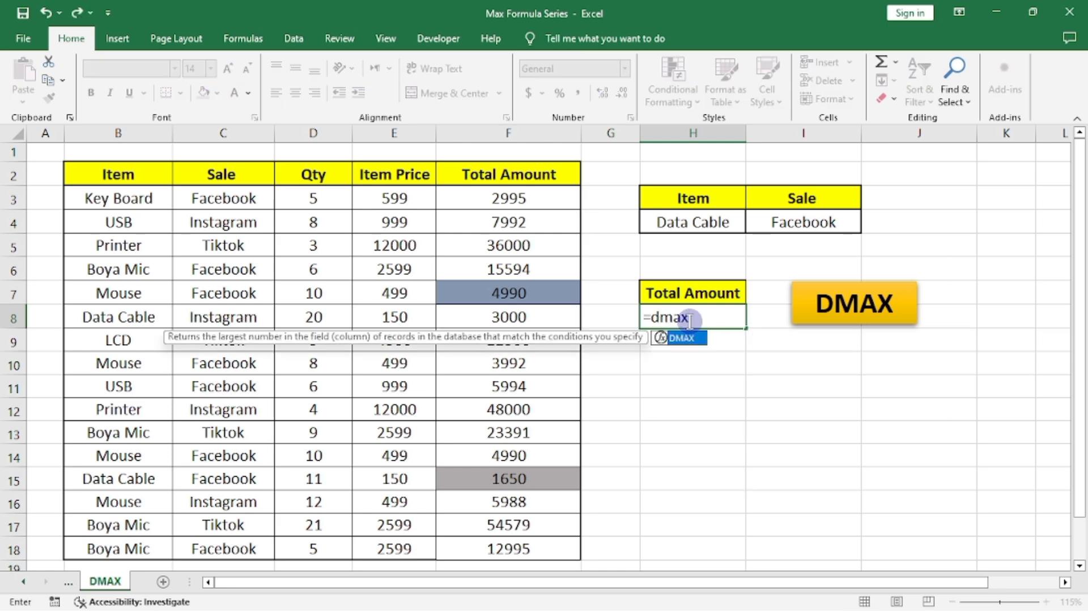
{"action": "key", "text": "Tab"}
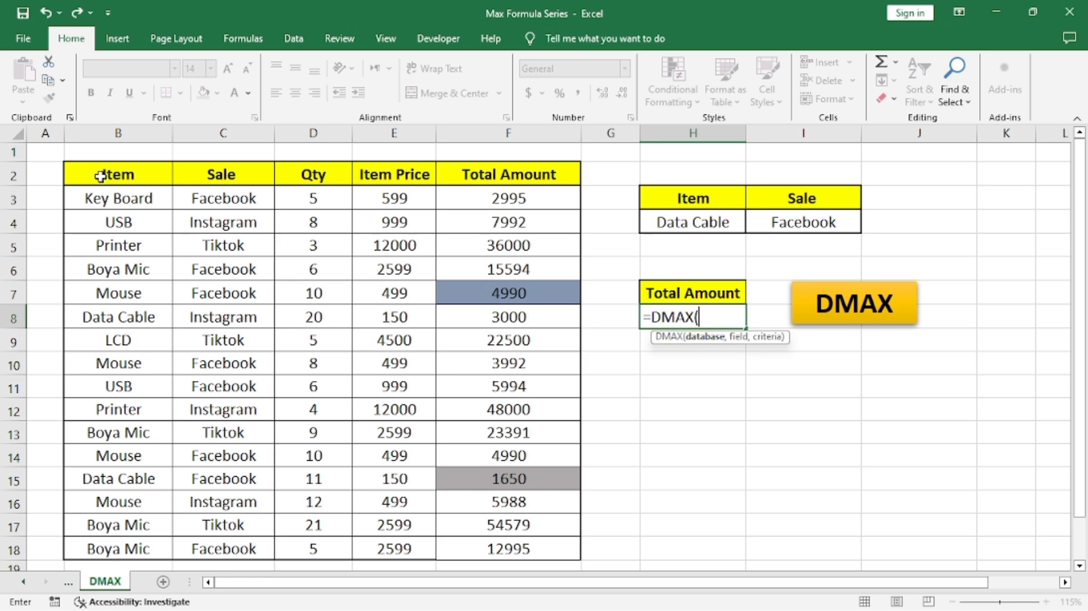
{"action": "left_click_drag", "start_coordinate": [97, 174], "coordinate": [499, 549]}
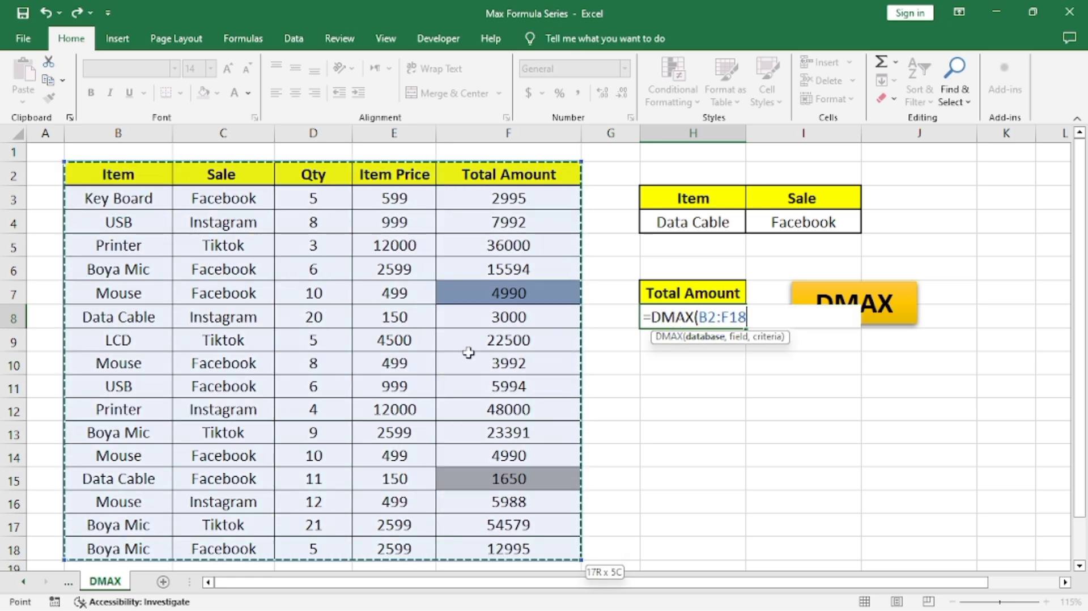
{"action": "type", "text": ","}
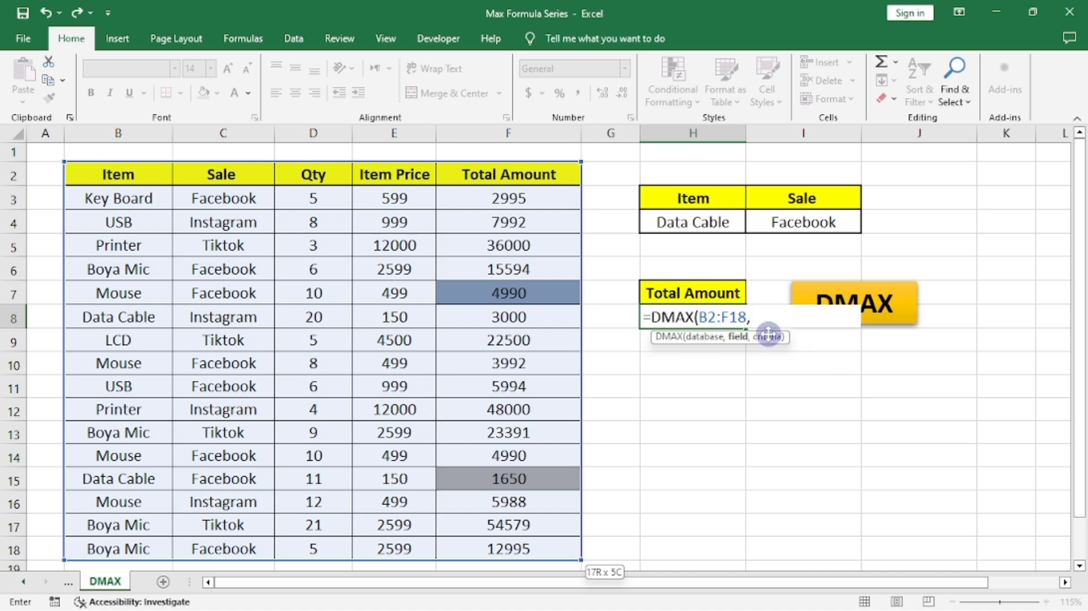
Complete the DMAX formula in H8 with the Total Amount header F2 as field and H3:I4 as the criteria range.
{"action": "left_click", "coordinate": [739, 340]}
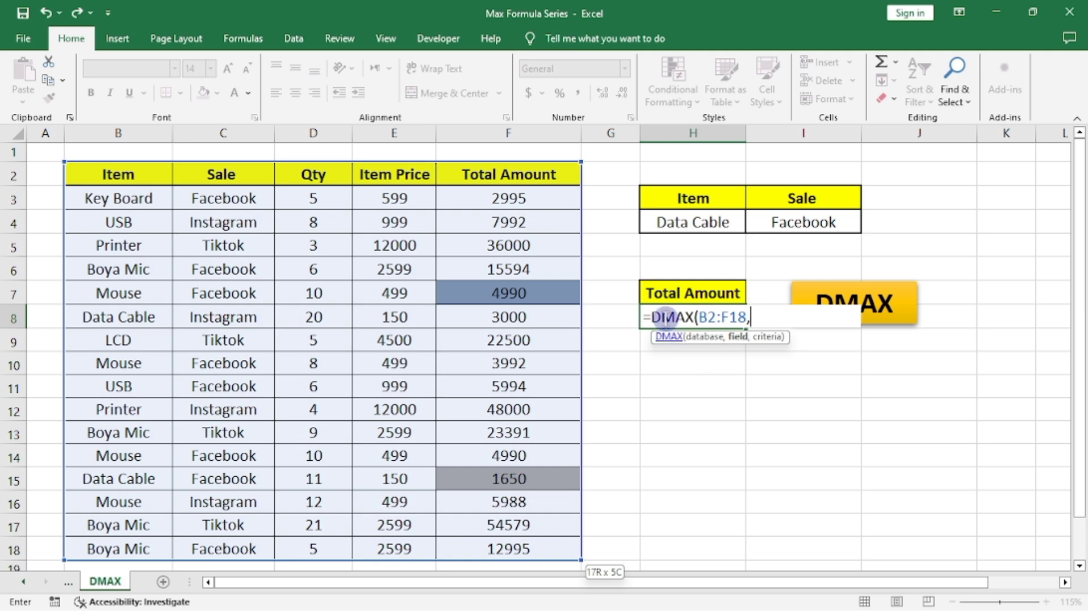
{"action": "left_click", "coordinate": [501, 179]}
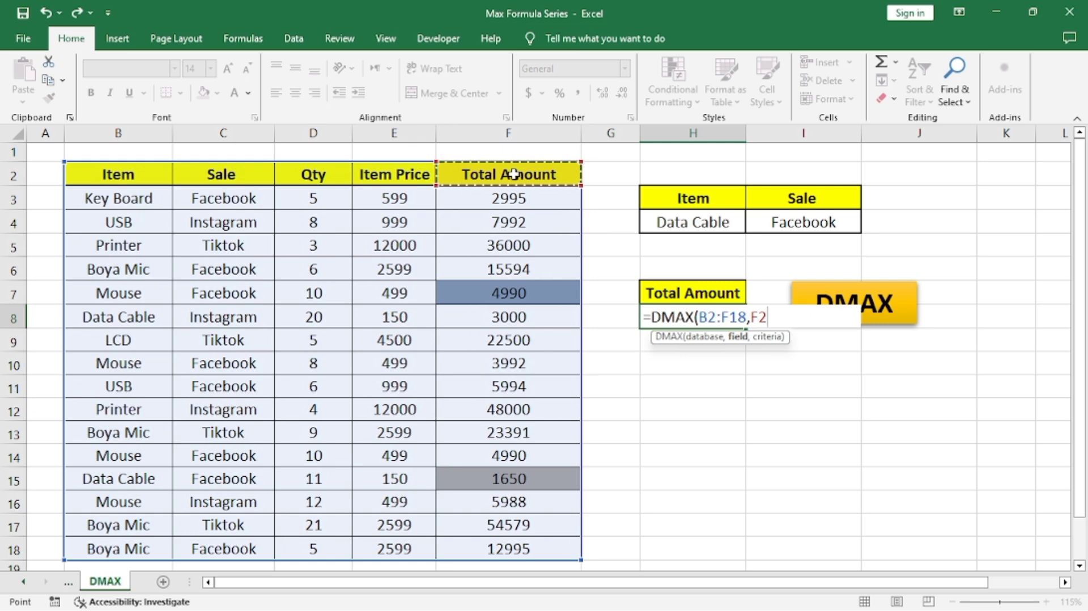
{"action": "type", "text": ","}
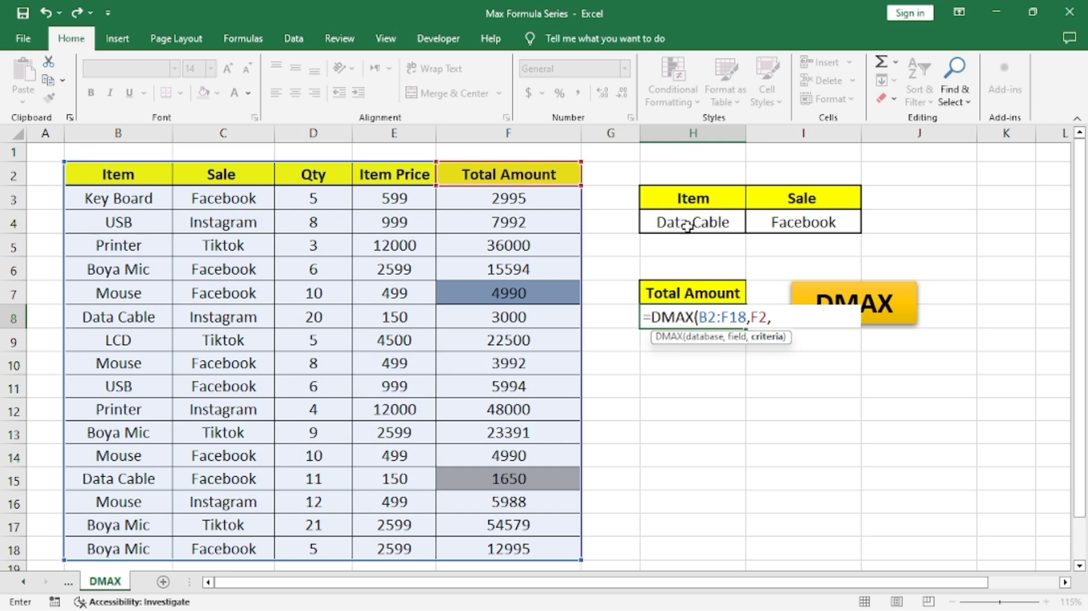
{"action": "left_click_drag", "start_coordinate": [672, 207], "coordinate": [801, 223]}
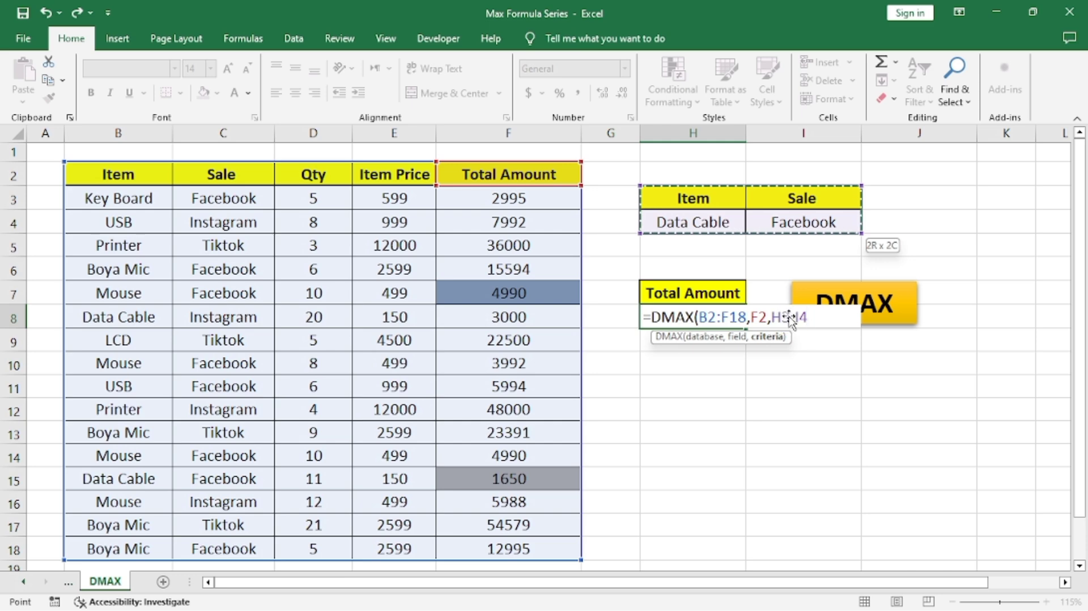
{"action": "type", "text": ")"}
{"action": "key", "text": "ctrl+Return"}
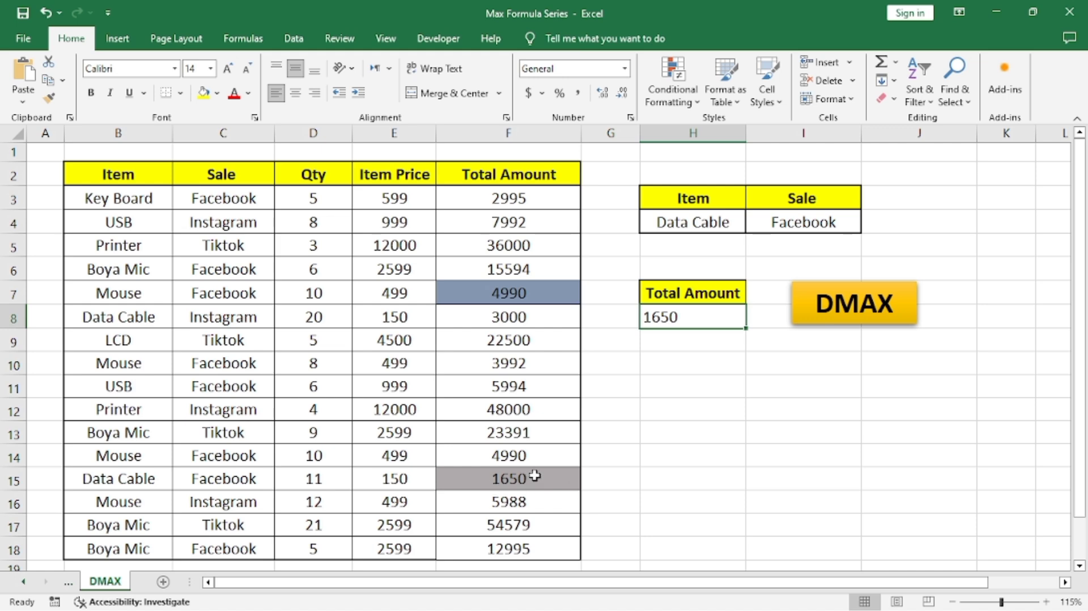
Change the Item criterion in H4 to Mouse to test the DMAX formula.
{"action": "left_click", "coordinate": [719, 223]}
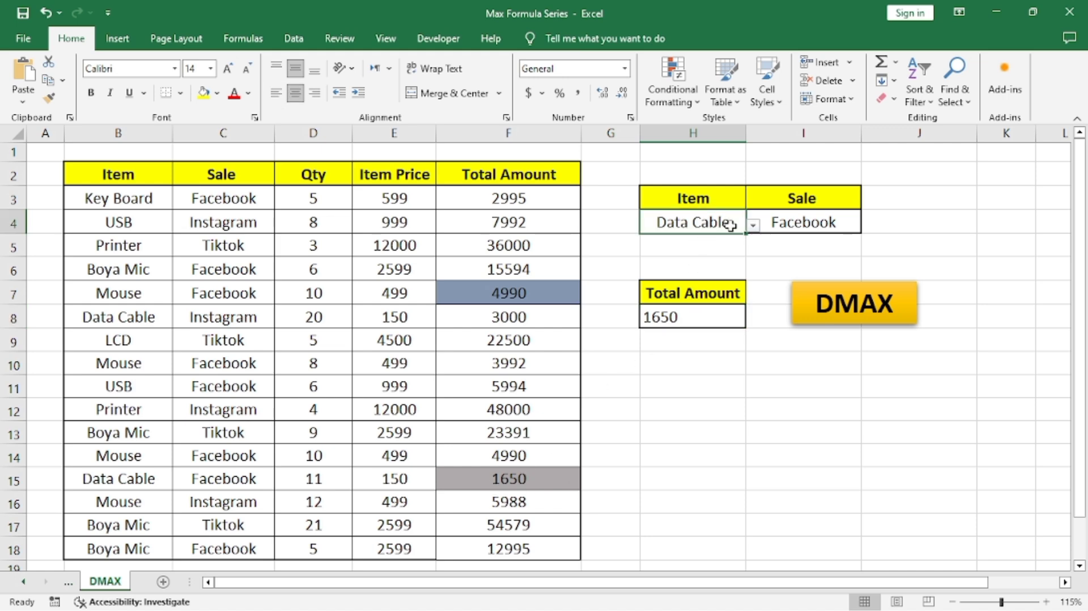
{"action": "left_click", "coordinate": [753, 224]}
{"action": "left_click", "coordinate": [670, 265]}
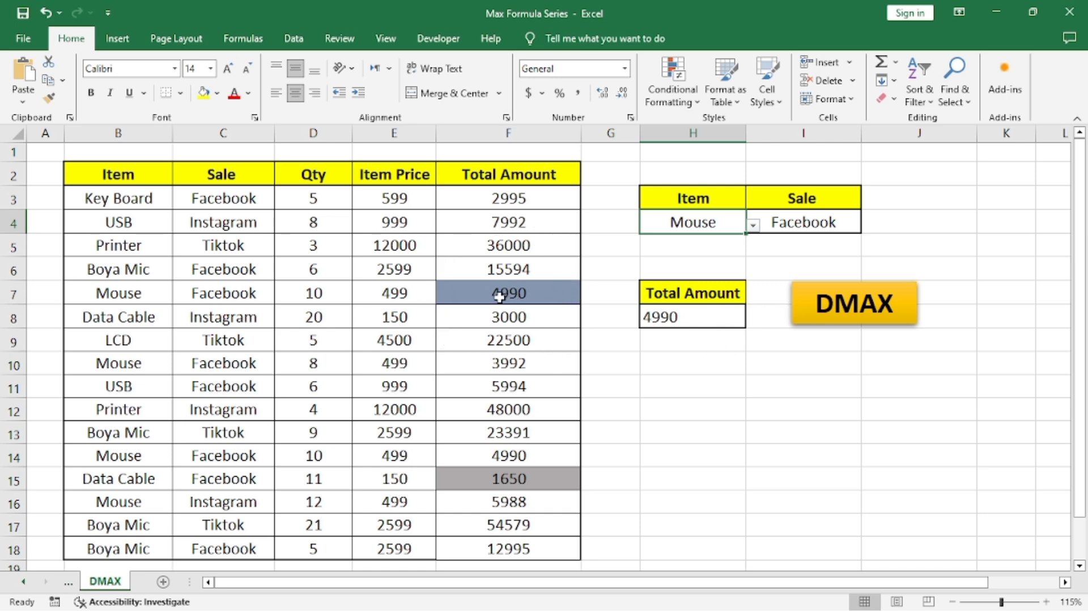
{"action": "left_click", "coordinate": [742, 336]}
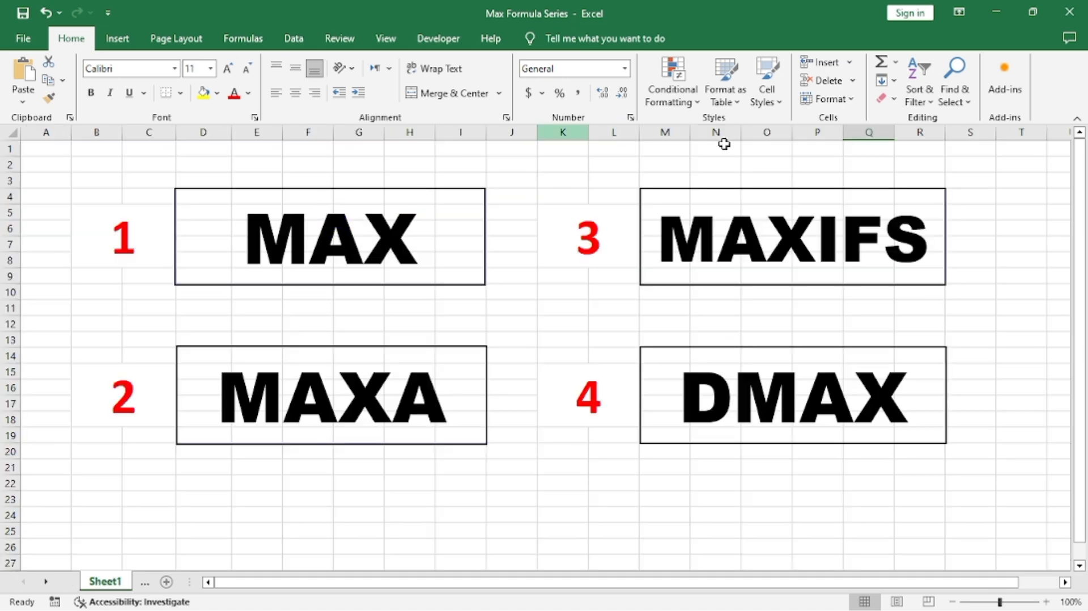
{"action": "left_click", "coordinate": [240, 38]}
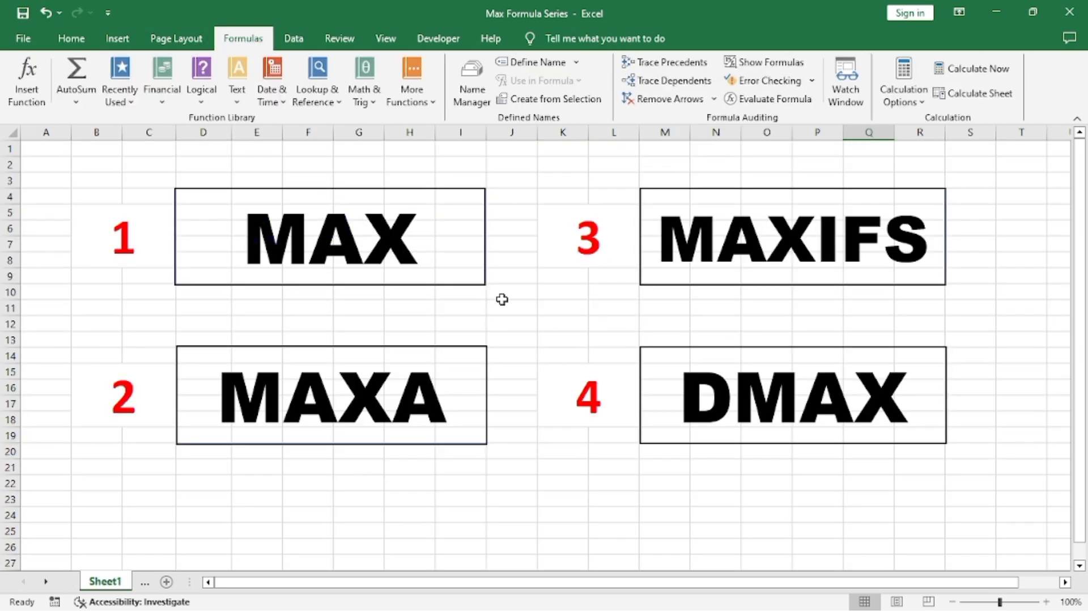